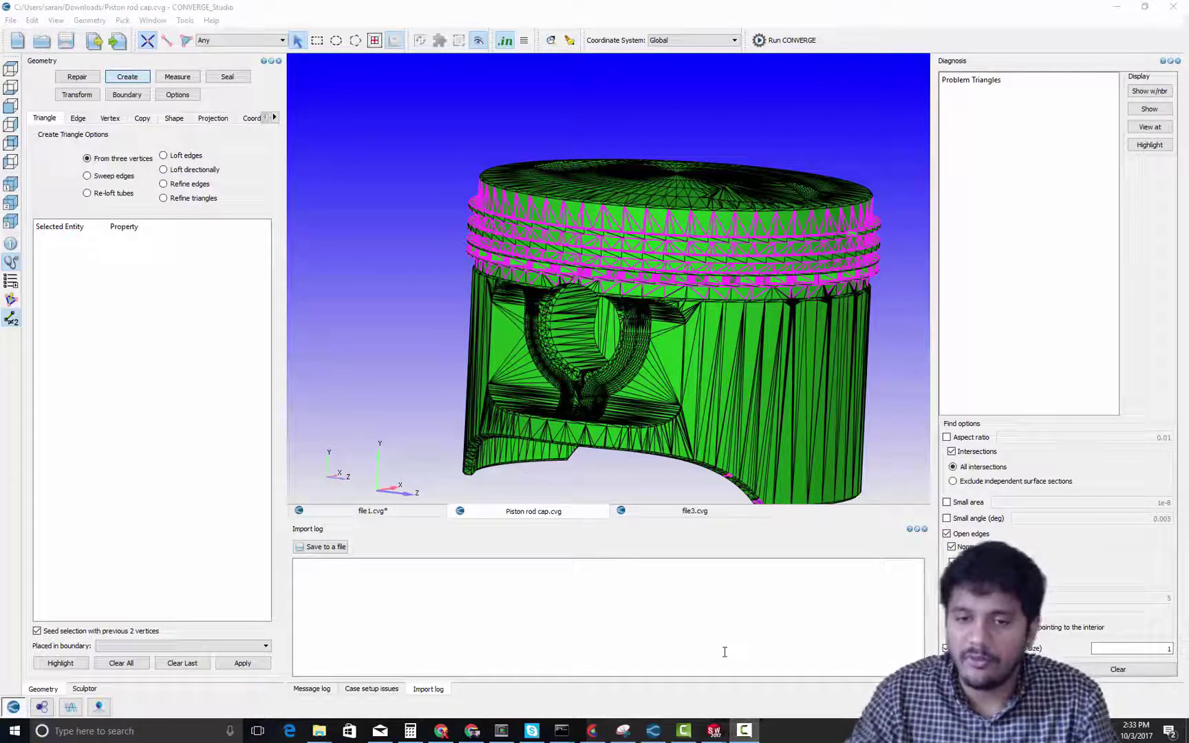
# Examine the piston surface mesh from all sides, including the crown, the ring grooves and the underside
pyautogui.scroll(-3, 470, 329)
pyautogui.moveTo(568, 354); pyautogui.dragTo(603, 274)
pyautogui.scroll(3, 606, 276)
pyautogui.moveTo(595, 112); pyautogui.dragTo(554, 219, button='middle')
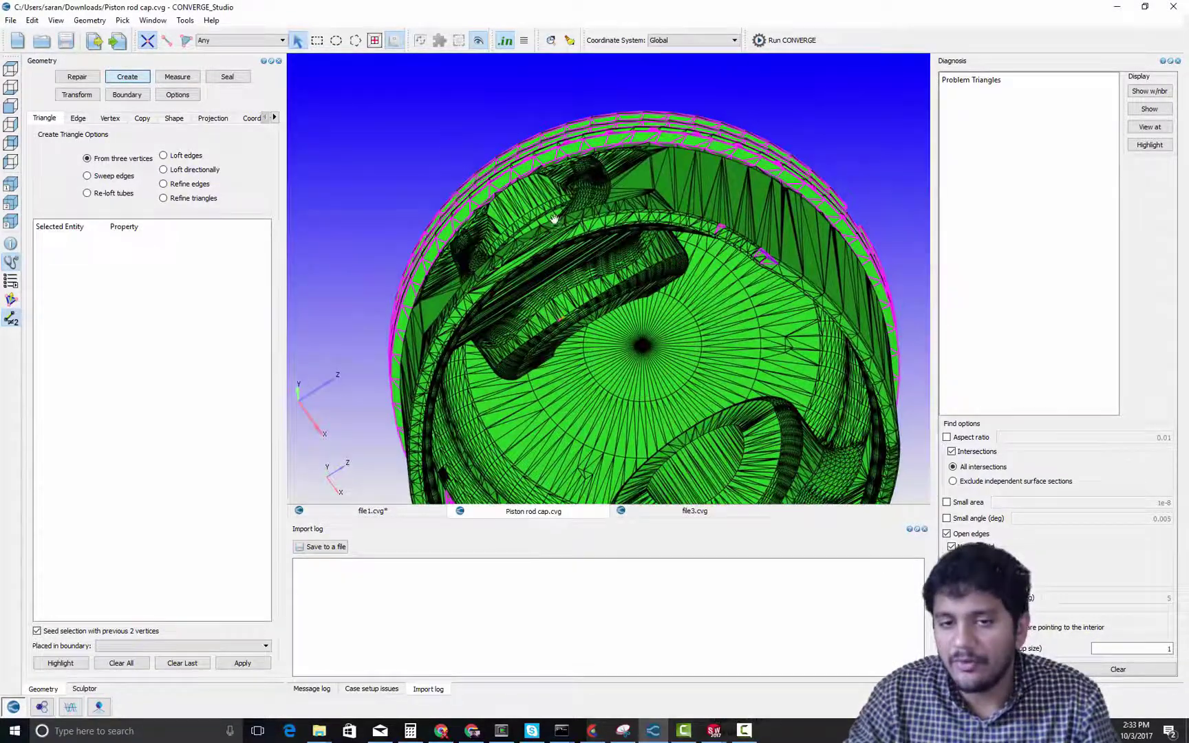
pyautogui.moveTo(555, 219); pyautogui.dragTo(600, 321)
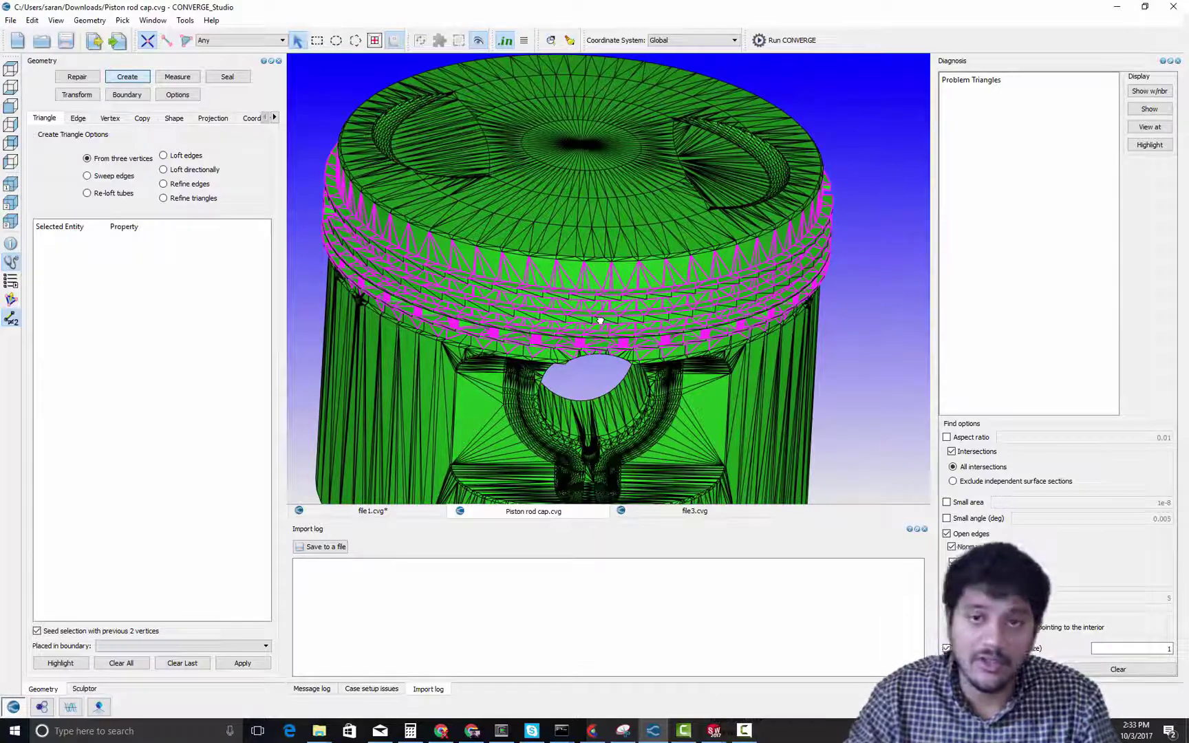
pyautogui.scroll(-3, 592, 296)
pyautogui.moveTo(586, 284); pyautogui.dragTo(695, 292)
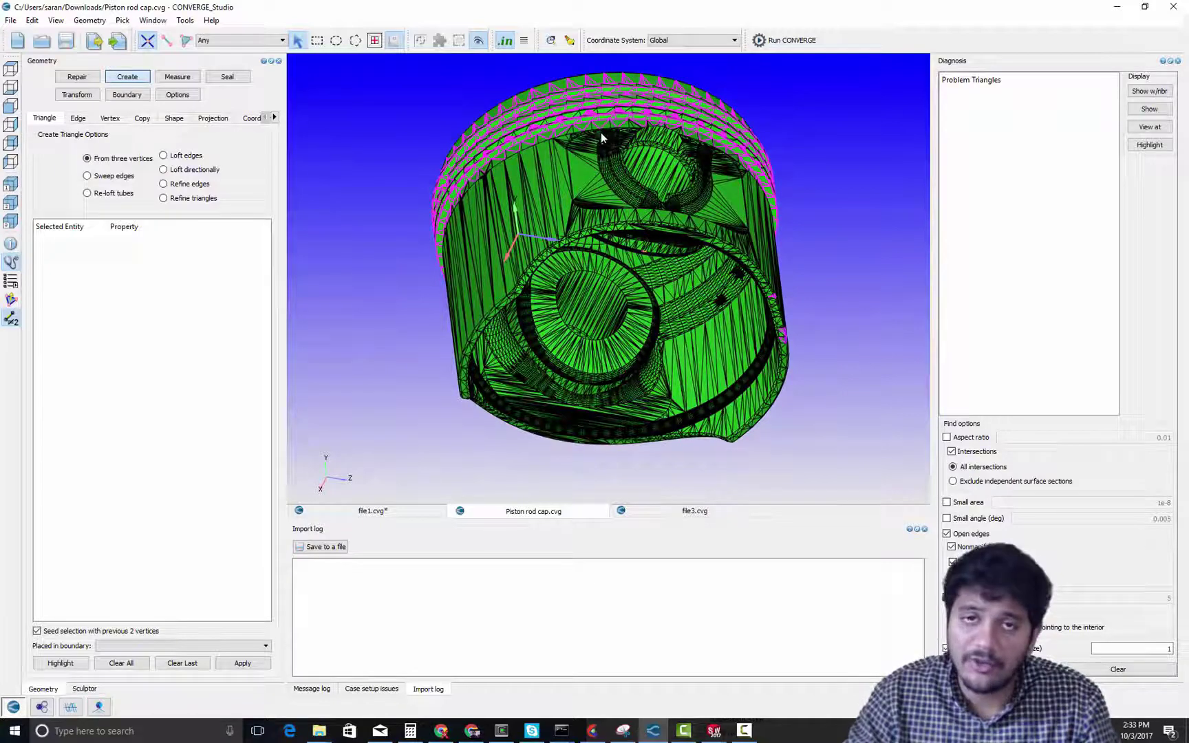
pyautogui.moveTo(627, 165); pyautogui.dragTo(628, 203, button='middle')
pyautogui.moveTo(675, 191); pyautogui.dragTo(718, 246)
pyautogui.moveTo(605, 192); pyautogui.dragTo(624, 210)
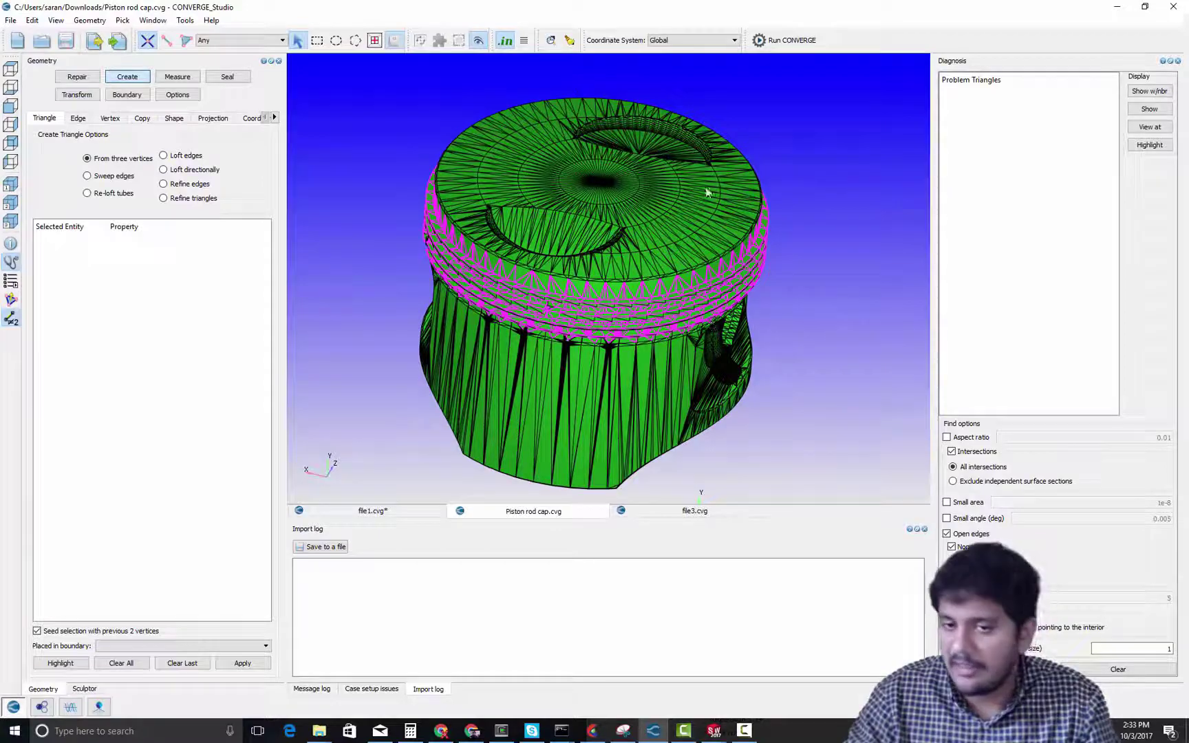
# Examine the highlighted problem edges up close around the ring grooves, skirt and inner pin boss of the piston
pyautogui.scroll(3, 716, 196)
pyautogui.moveTo(736, 300); pyautogui.dragTo(702, 293, button='middle')
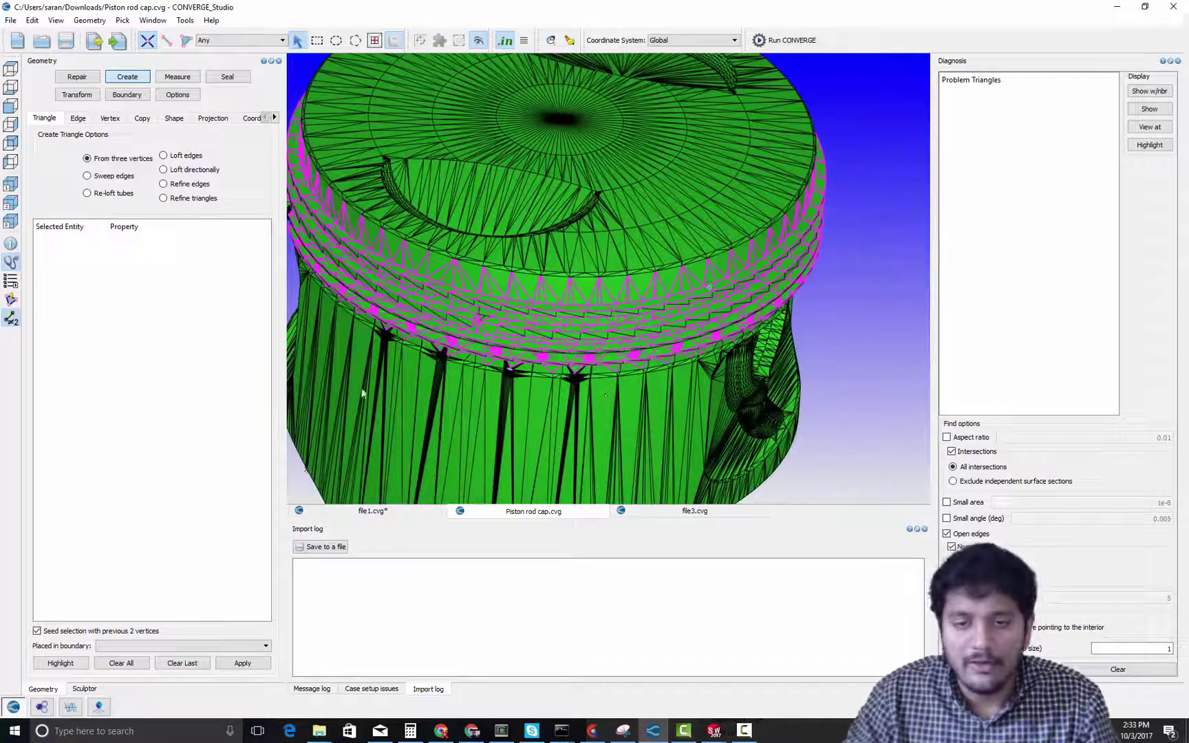
pyautogui.moveTo(639, 363); pyautogui.dragTo(736, 392, button='middle')
pyautogui.scroll(3, 736, 392)
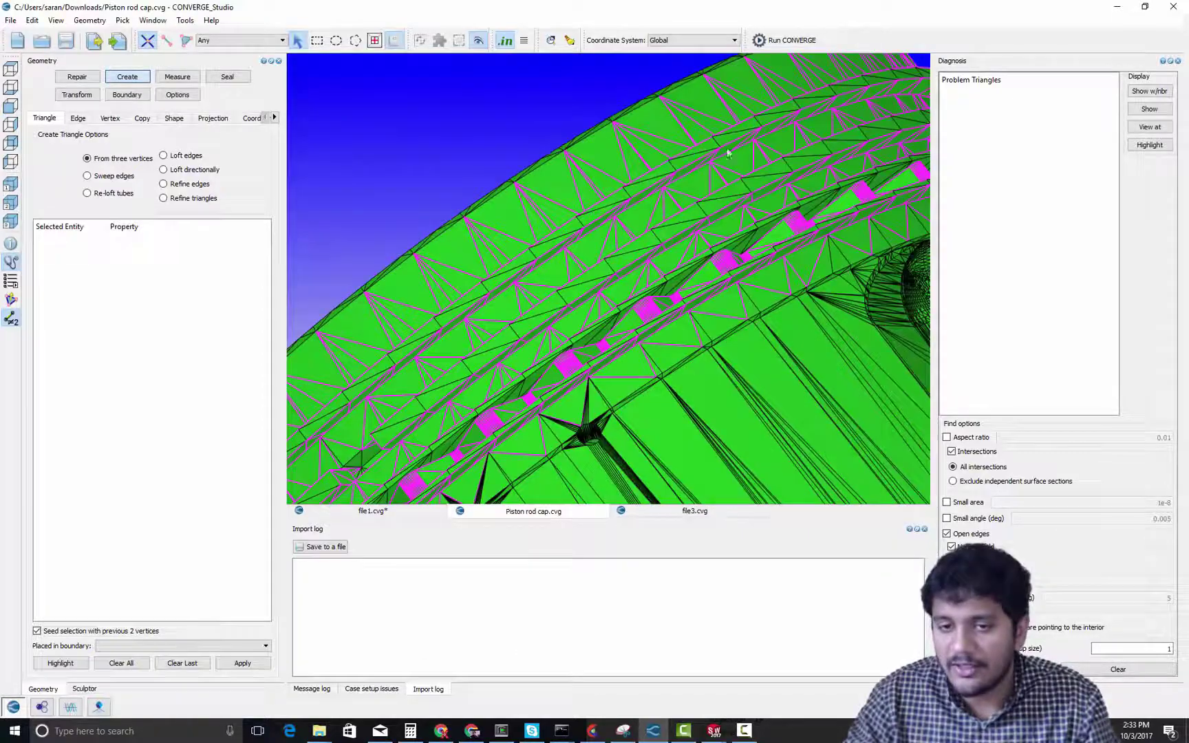
pyautogui.scroll(-3, 594, 309)
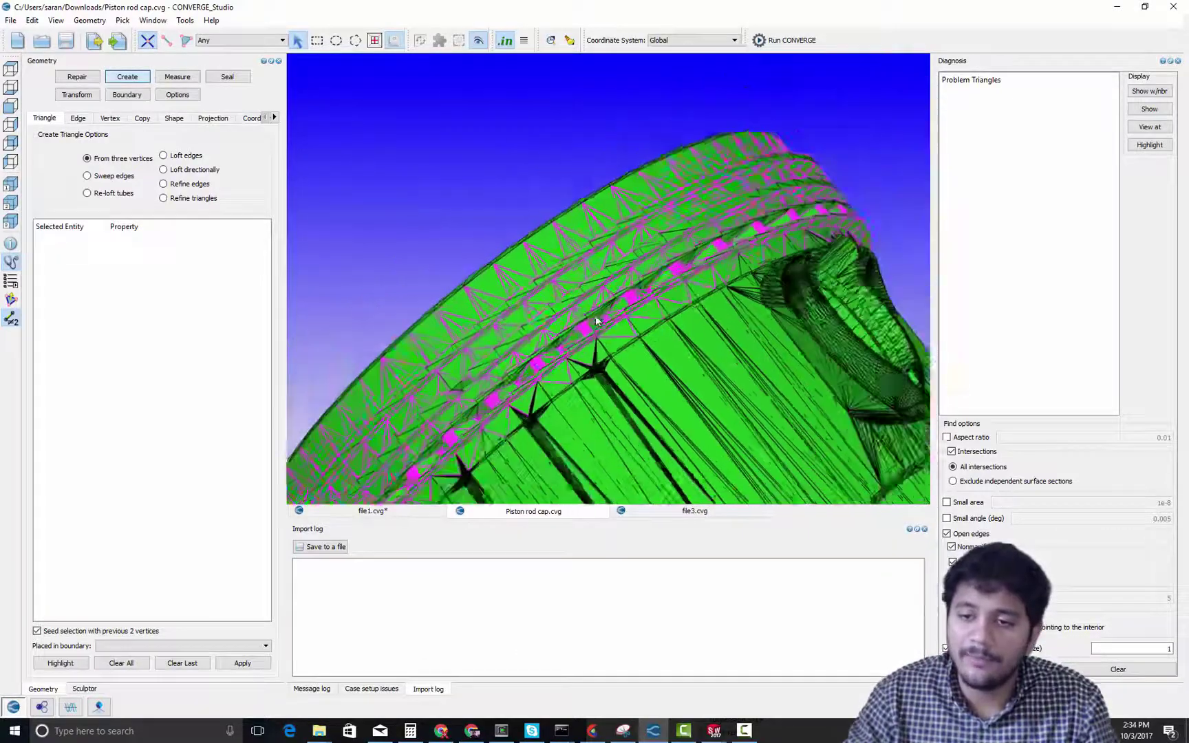
pyautogui.moveTo(593, 309); pyautogui.dragTo(611, 183, button='middle')
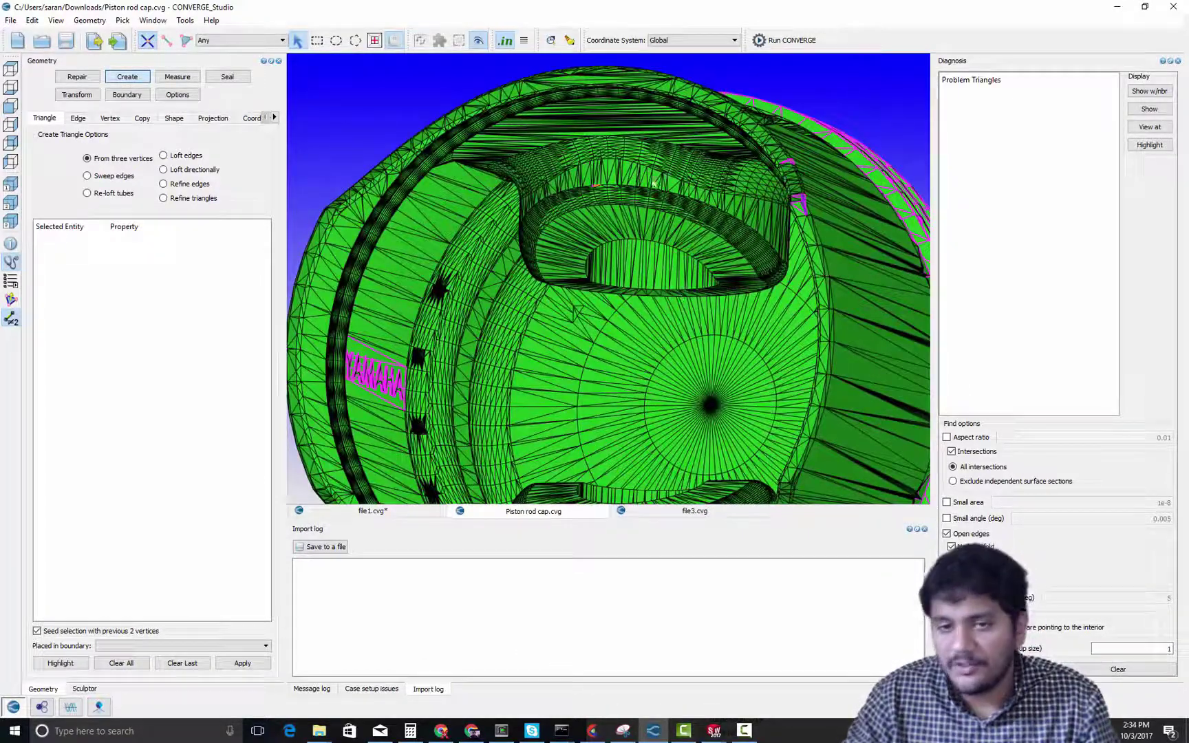
pyautogui.scroll(3, 765, 220)
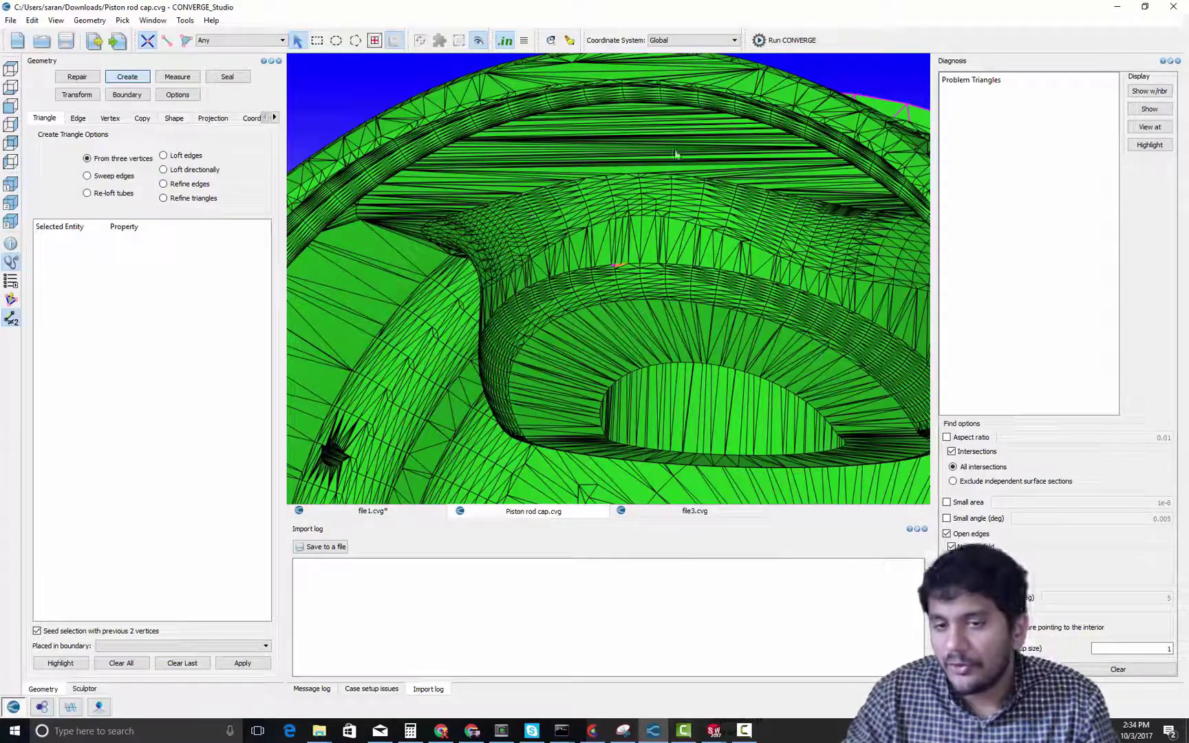
pyautogui.scroll(-5, 636, 368)
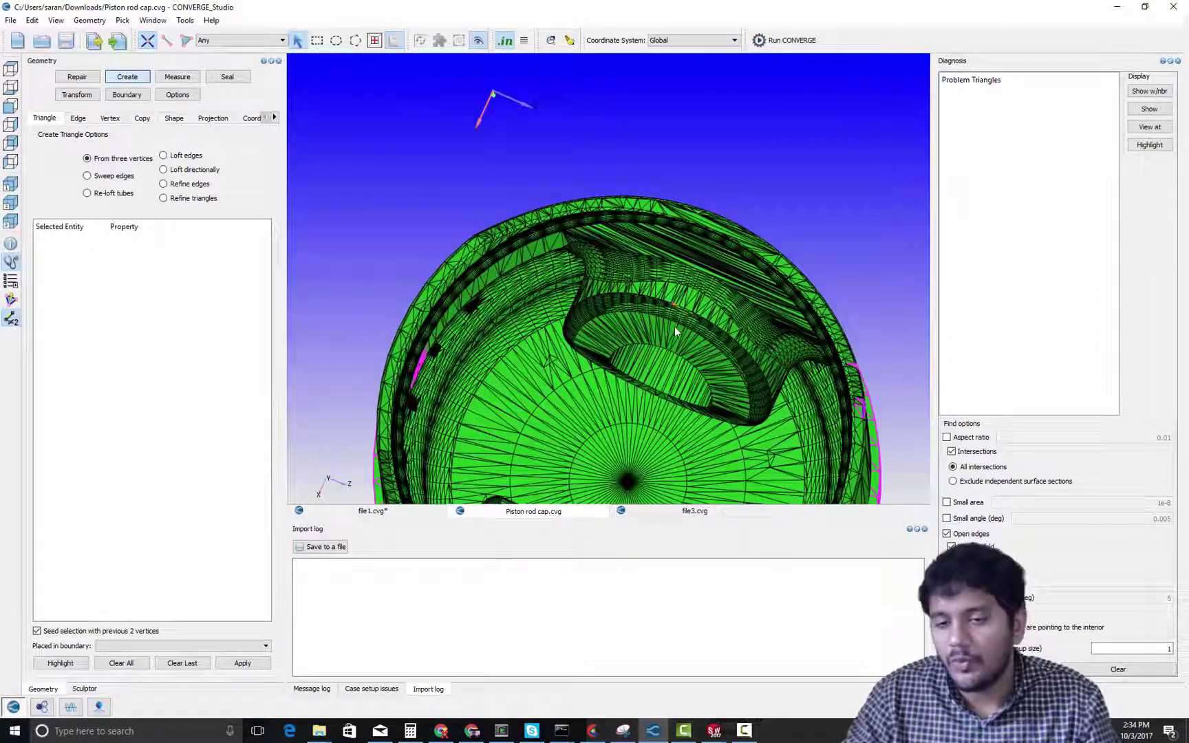
pyautogui.scroll(5, 637, 362)
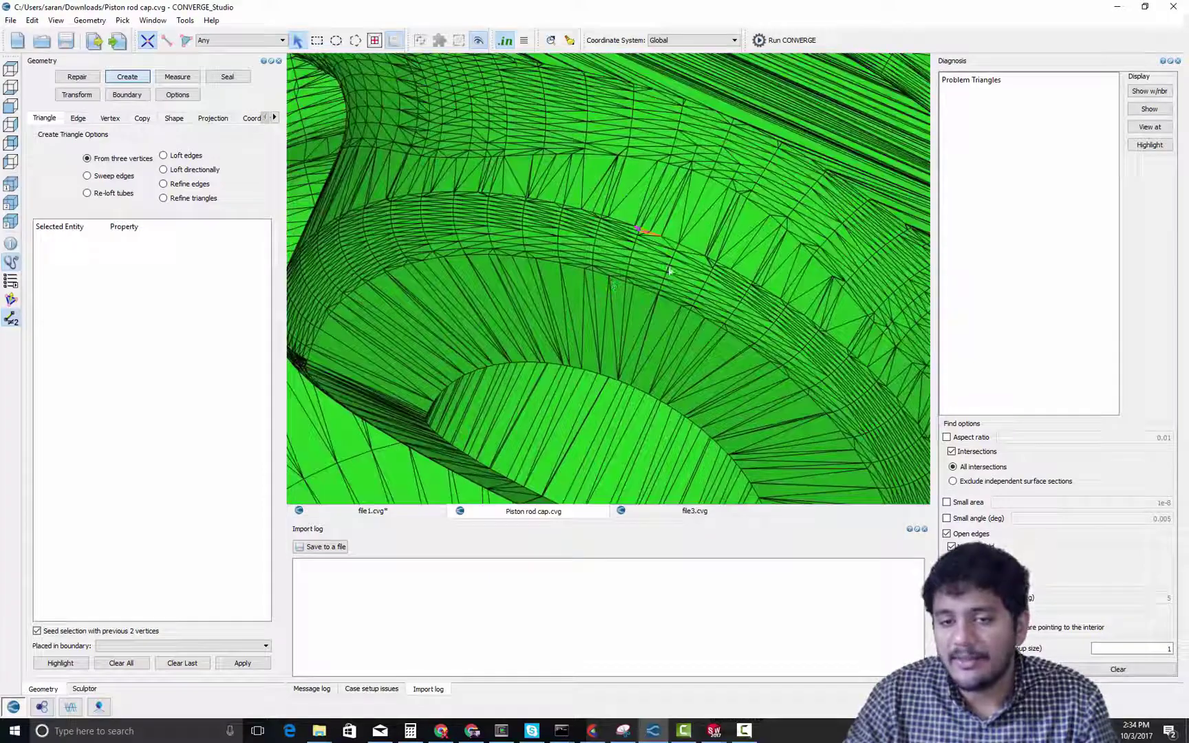
pyautogui.scroll(-3, 610, 280)
pyautogui.moveTo(582, 278); pyautogui.dragTo(591, 385)
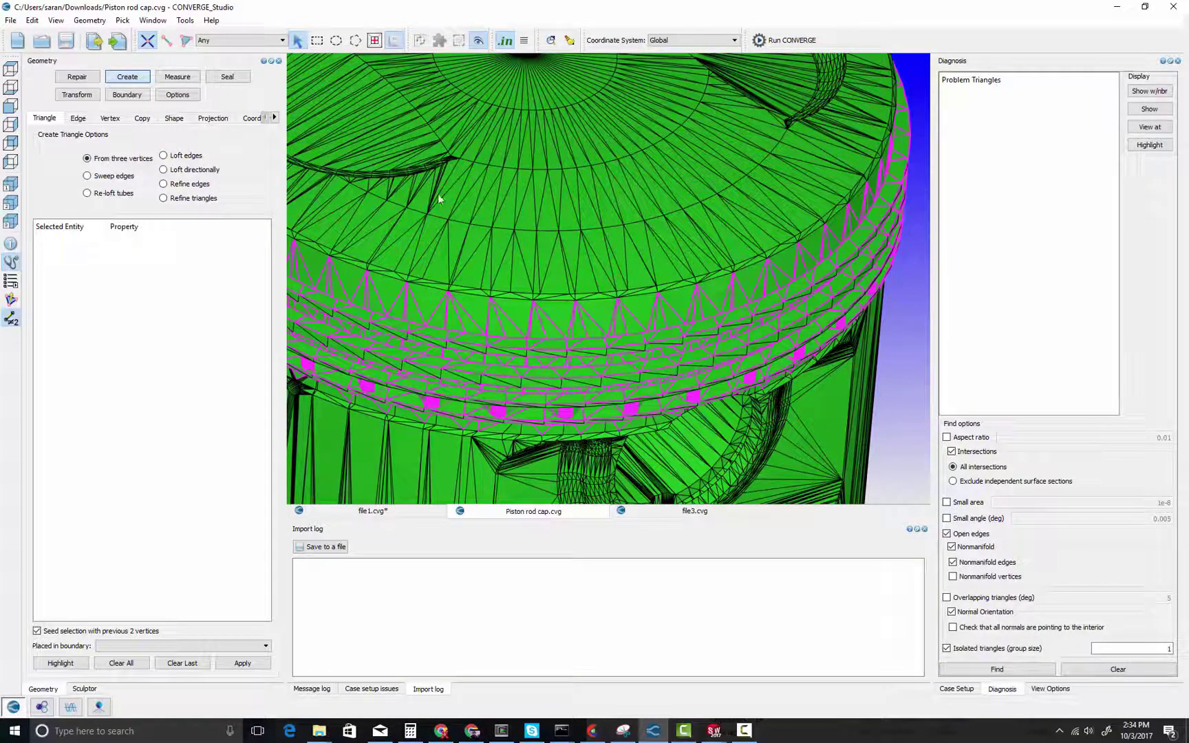
# Run the diagnosis on the piston for intersections, nonmanifold problems, open edges, normal orientation and isolated triangles, and inspect the flagged ring region
pyautogui.click(56, 21)
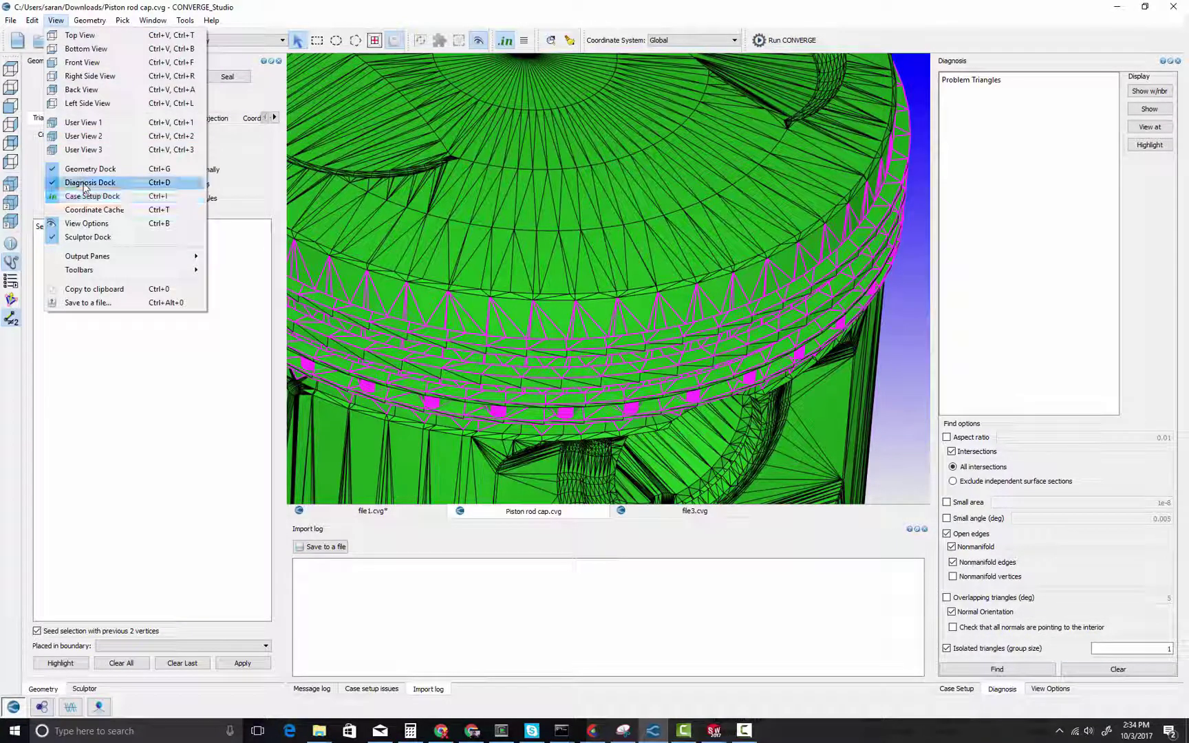
pyautogui.click(894, 671)
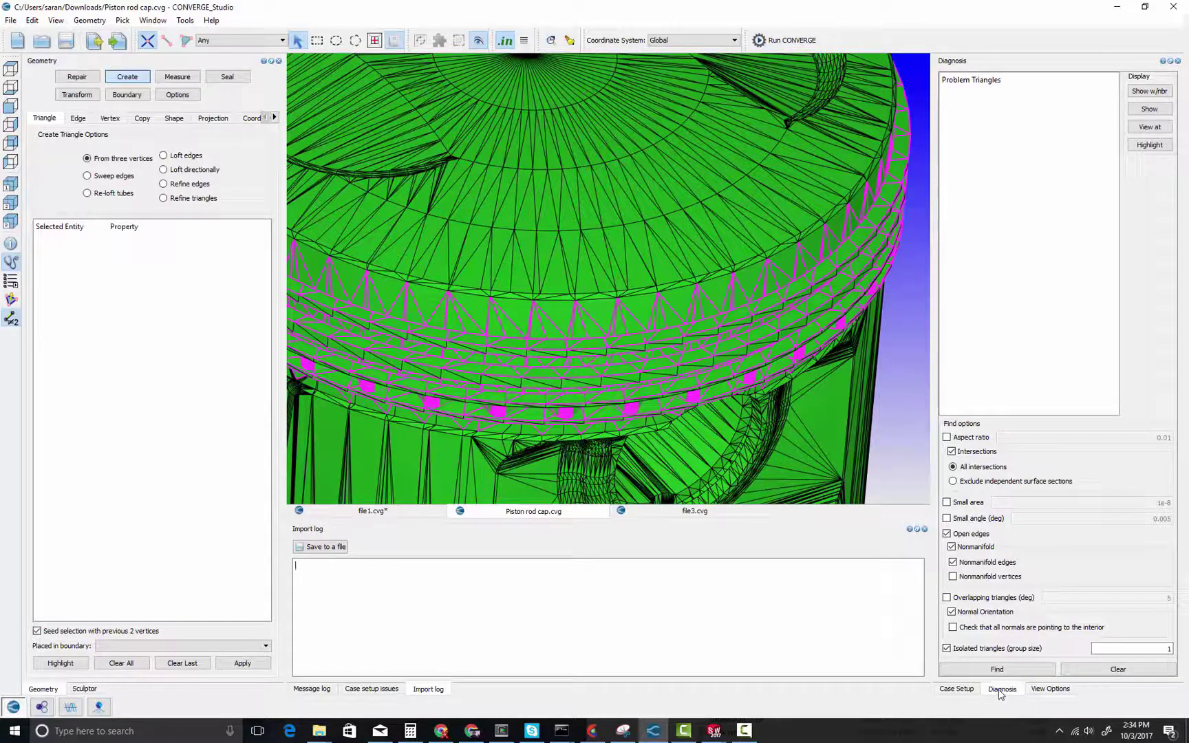
pyautogui.click(997, 670)
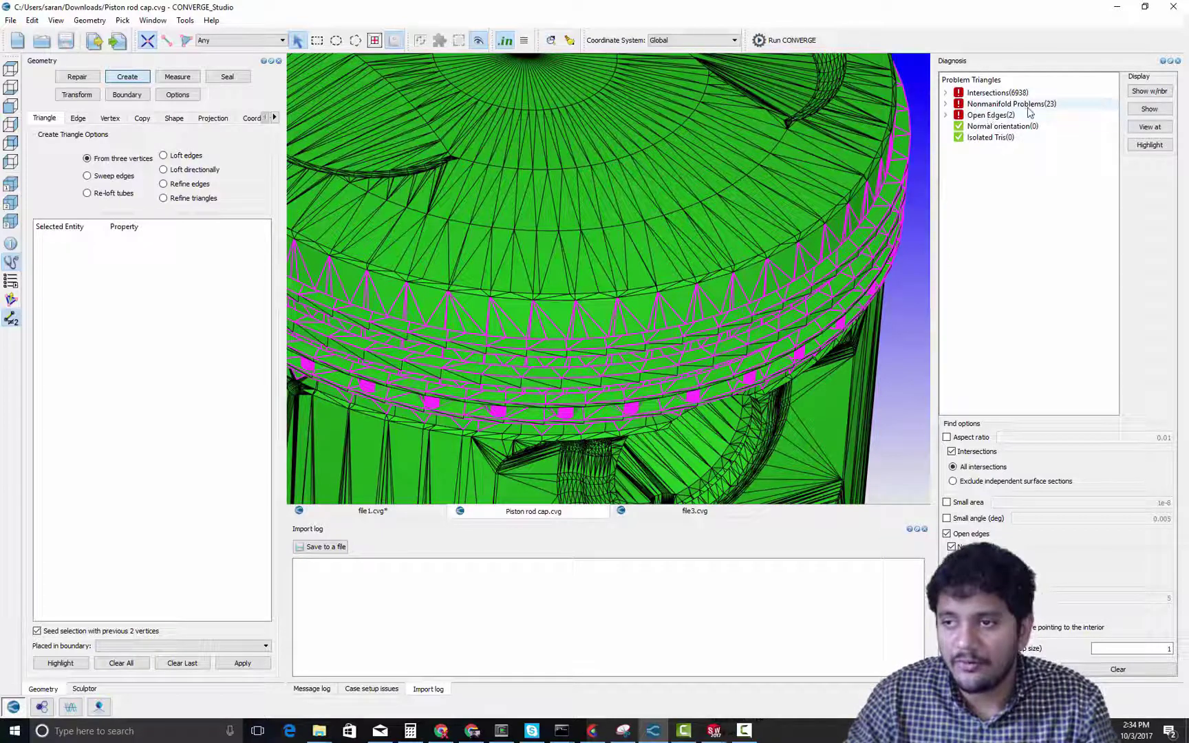
pyautogui.scroll(-5, 655, 297)
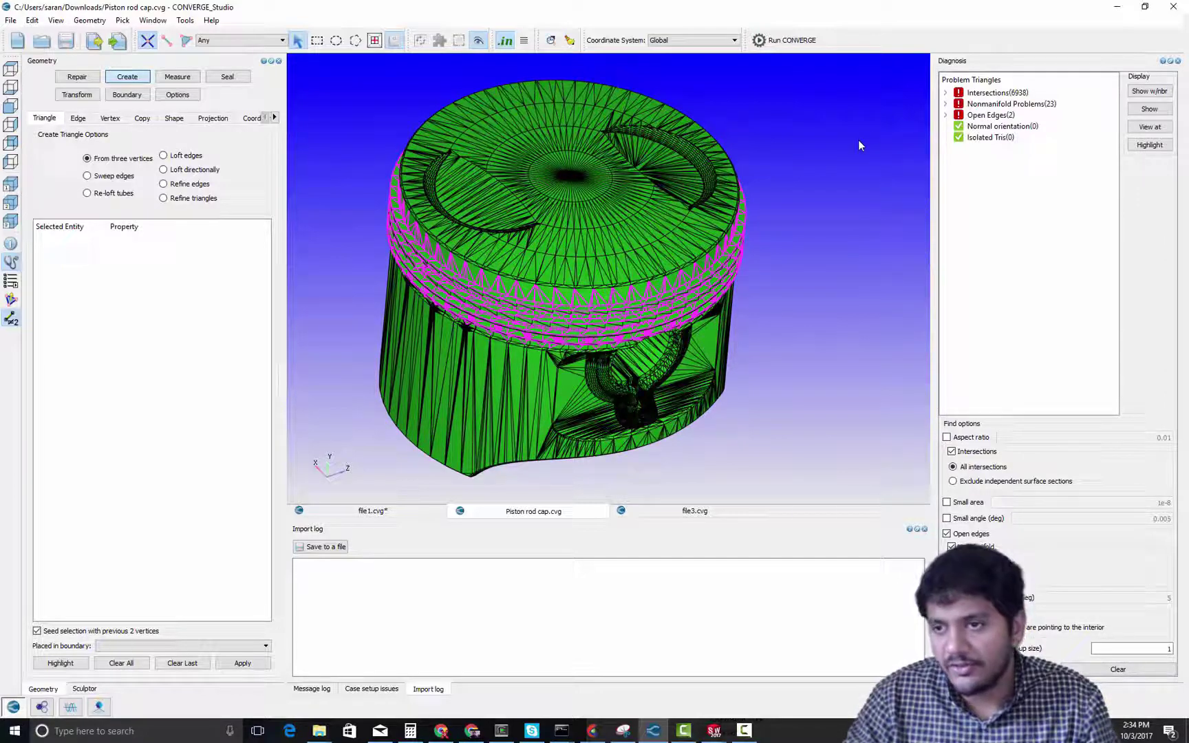
pyautogui.scroll(5, 679, 341)
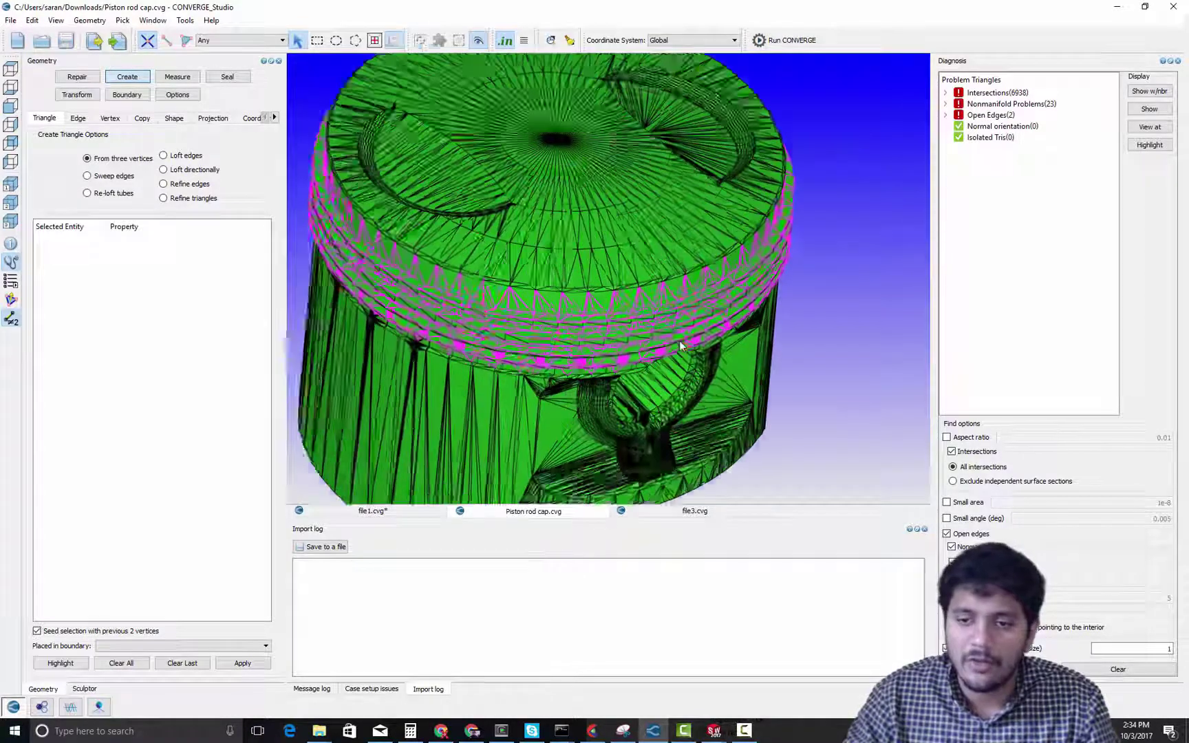
pyautogui.scroll(-5, 680, 347)
pyautogui.moveTo(671, 341); pyautogui.dragTo(706, 369)
pyautogui.moveTo(628, 335); pyautogui.dragTo(644, 226, button='right')
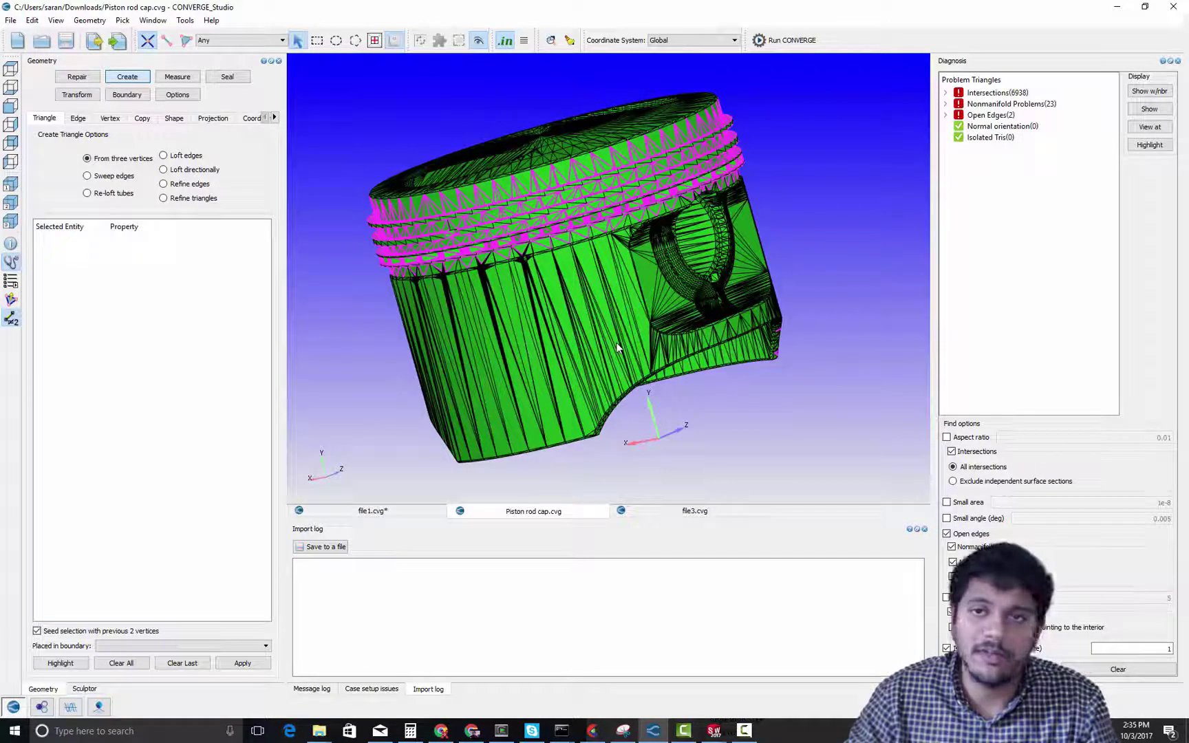
pyautogui.scroll(5, 636, 241)
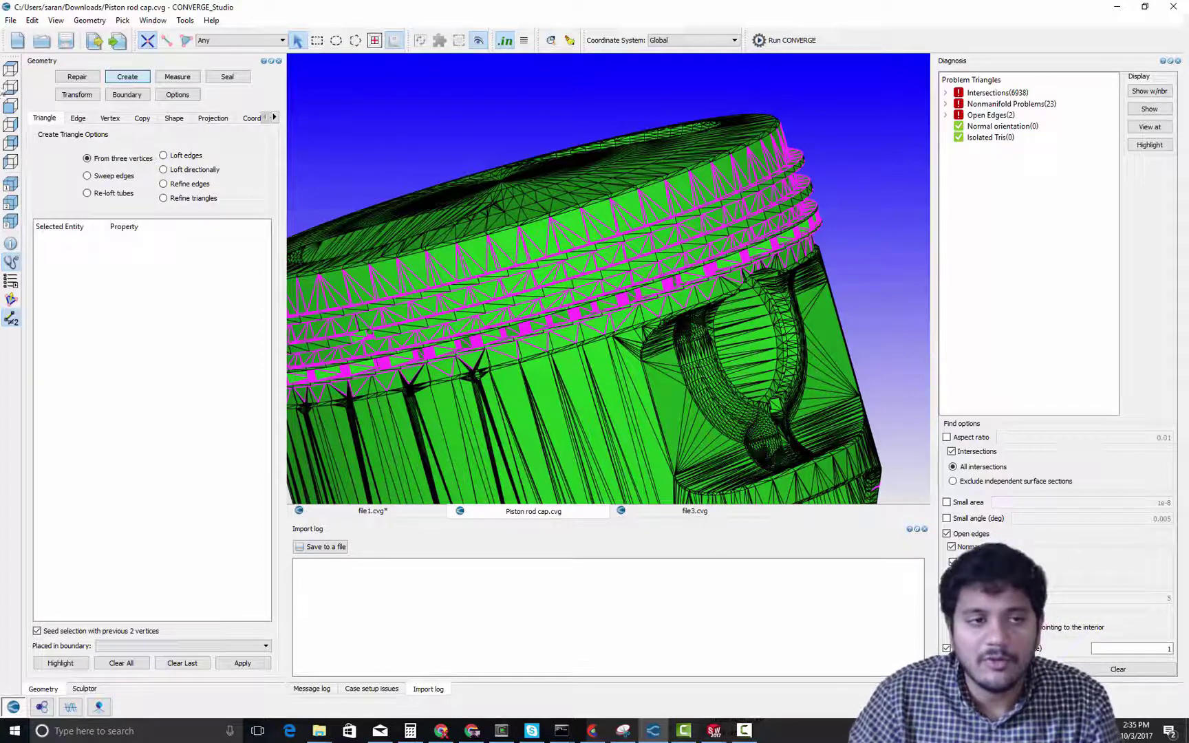
# Start a new file and create a box centred at the origin, measuring 0.01 m in each direction
pyautogui.click(15, 42)
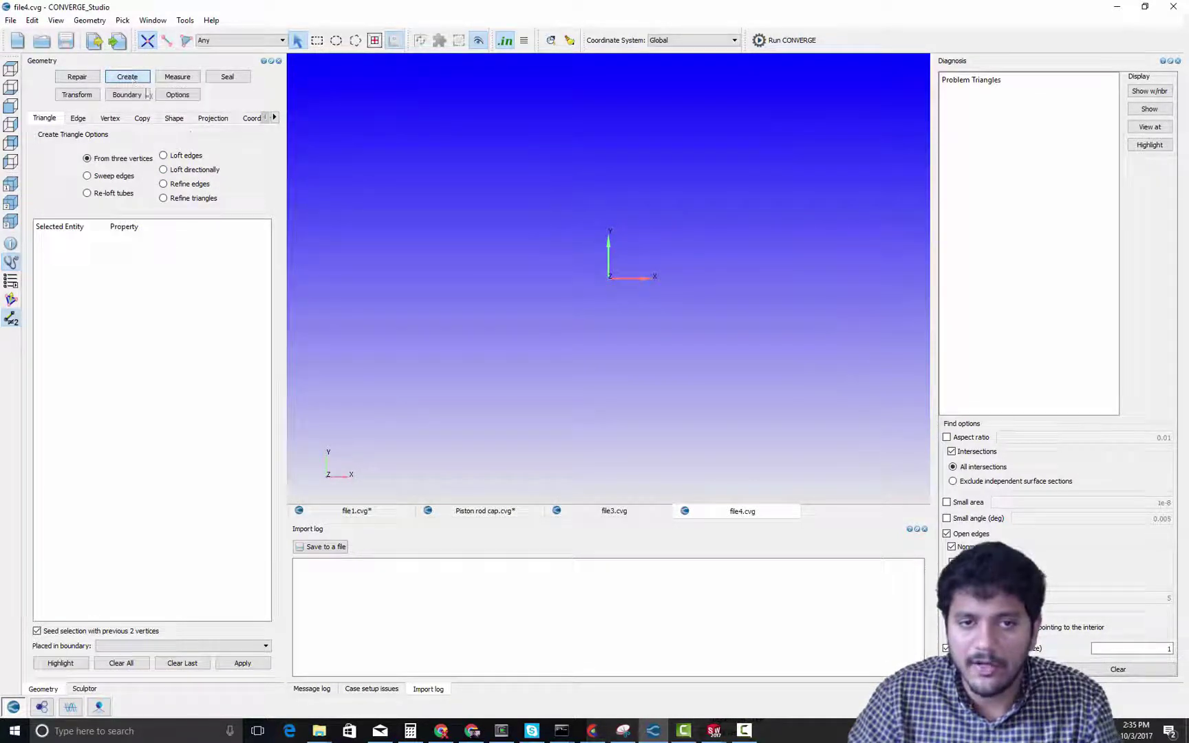
pyautogui.click(174, 119)
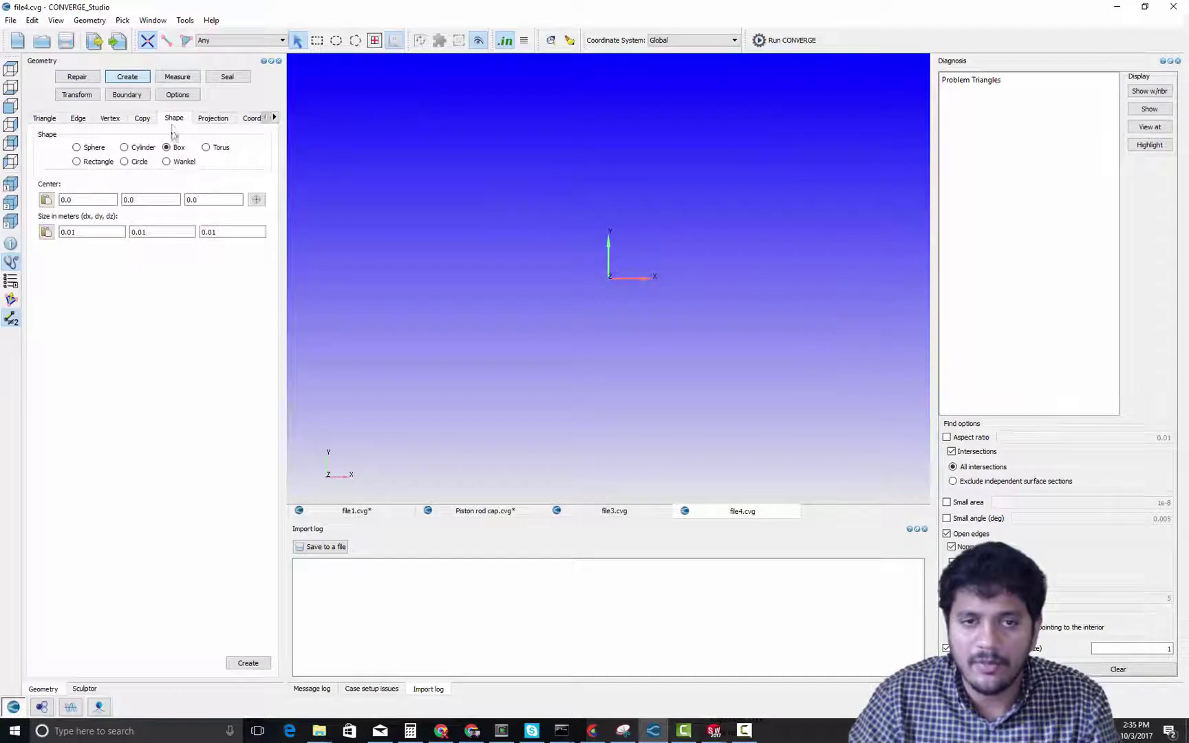
pyautogui.click(239, 665)
pyautogui.moveTo(568, 223); pyautogui.dragTo(605, 256)
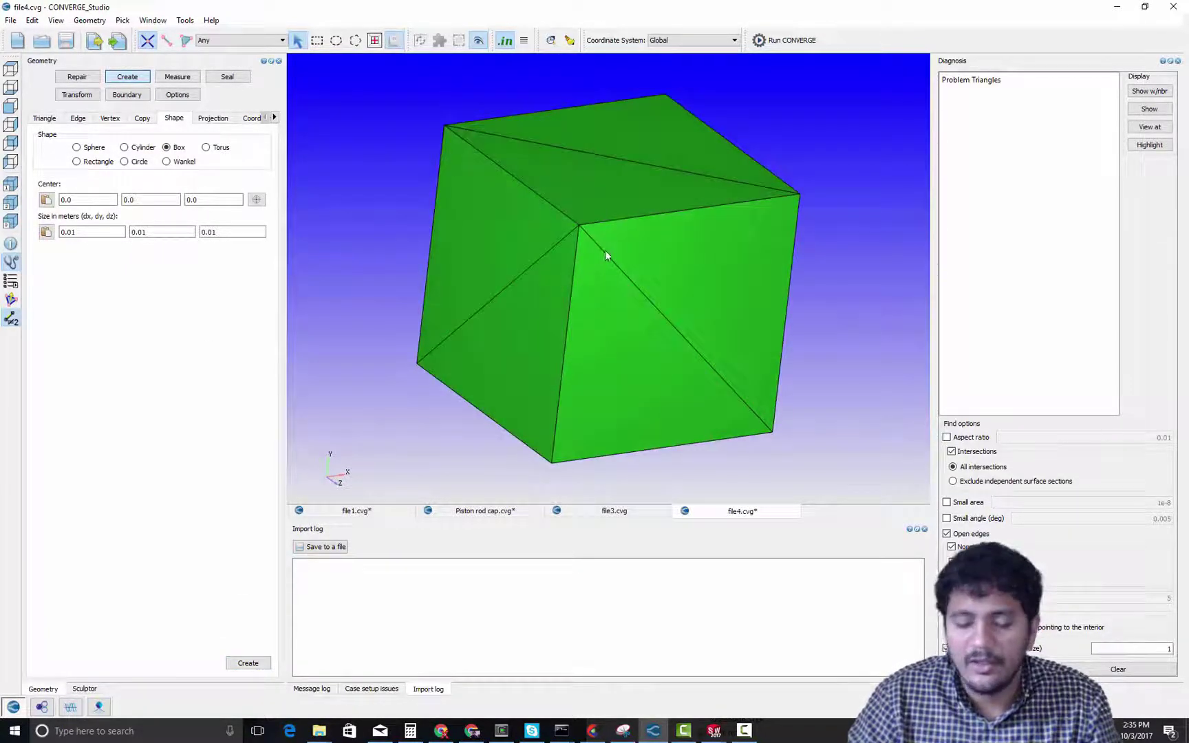
# Delete the two triangles forming the top face of the box
pyautogui.press('t')
pyautogui.click(608, 191)
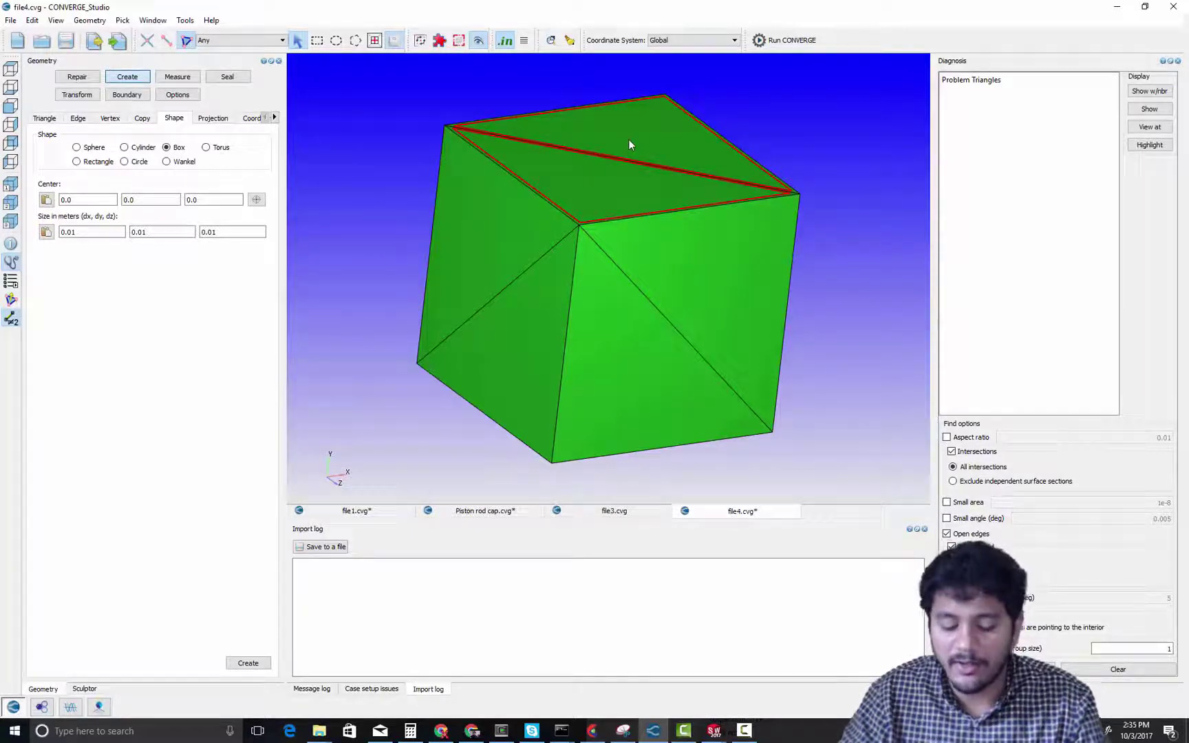
pyautogui.press('Delete')
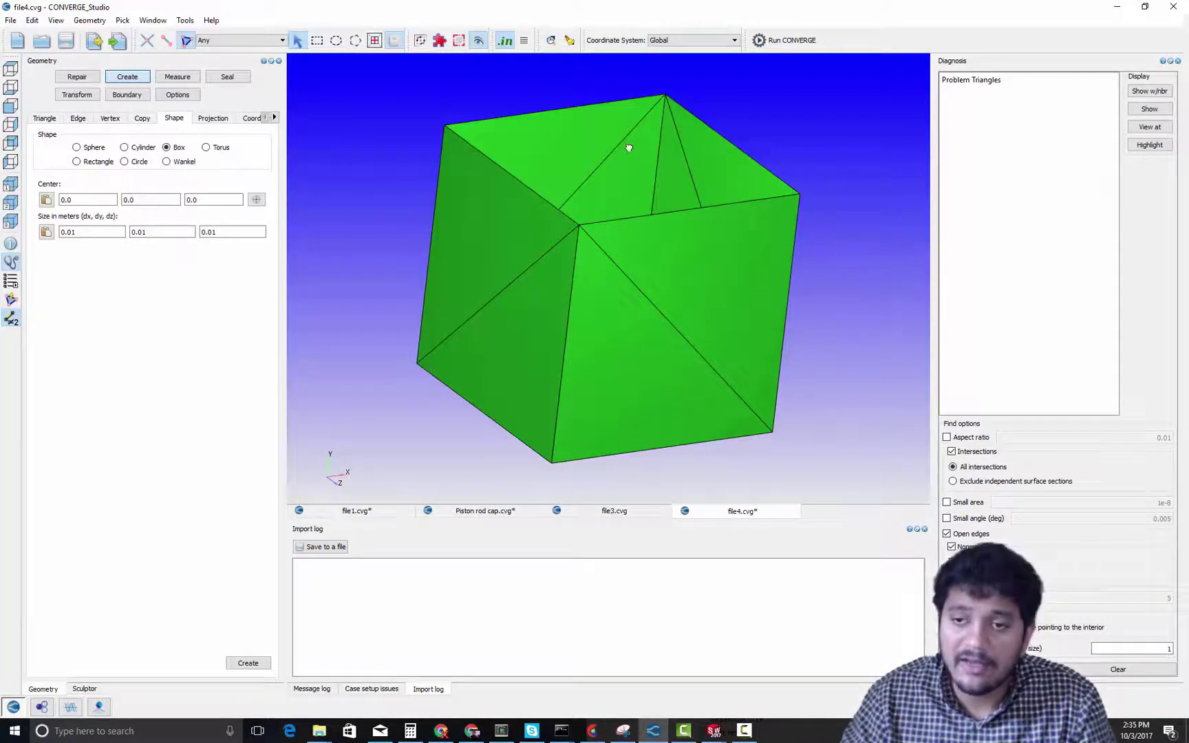
# Create a triangle from three vertices, joining the box's back-left vertical edge to the diagonally opposite bottom corner, and clear the vertex selection
pyautogui.moveTo(629, 146); pyautogui.dragTo(565, 205)
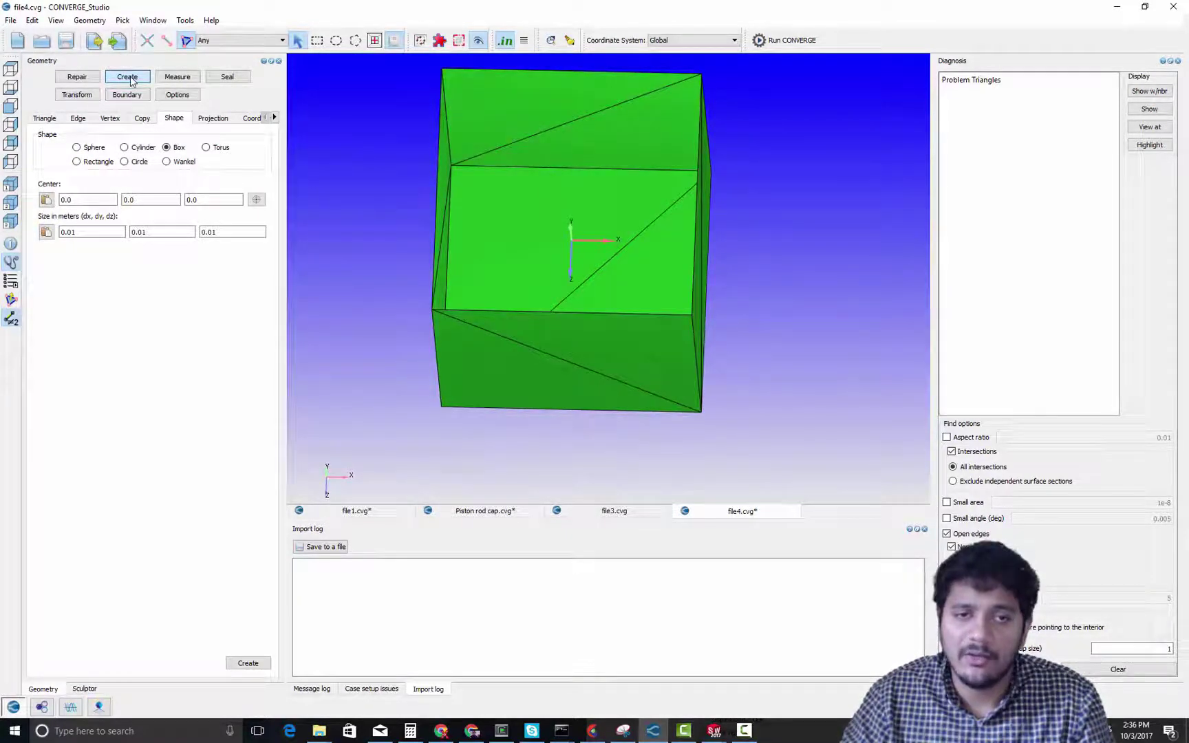
pyautogui.click(47, 118)
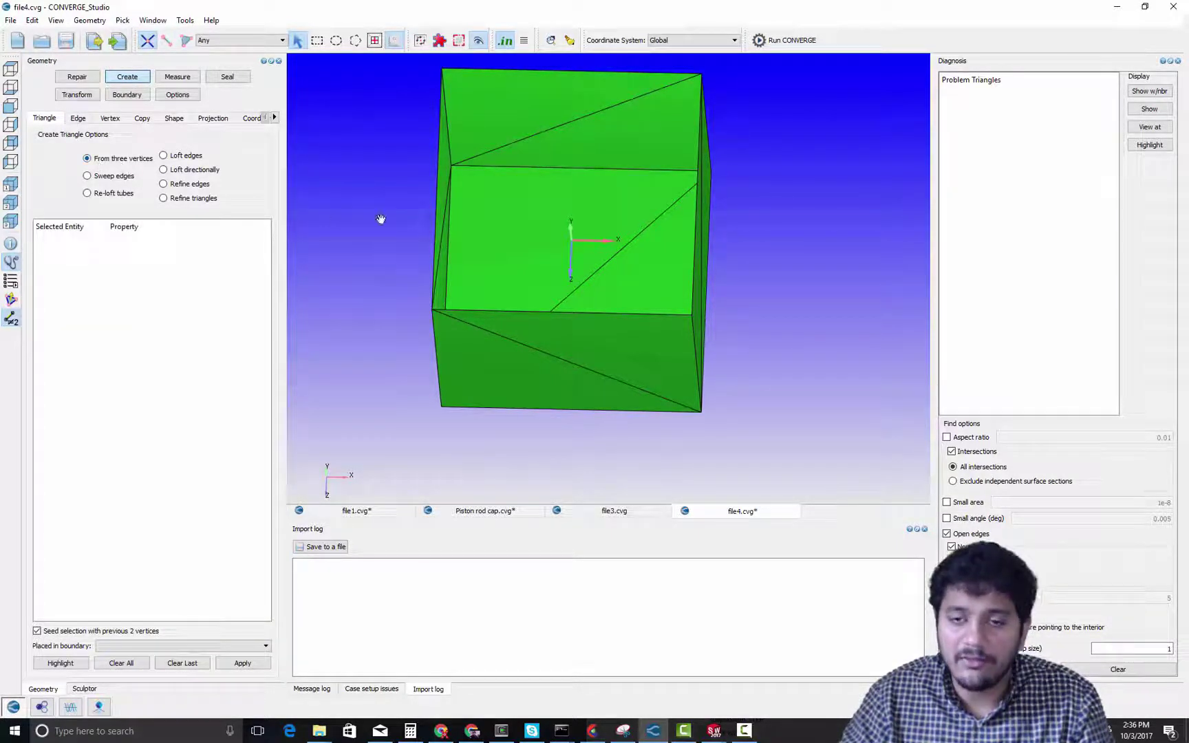
pyautogui.moveTo(382, 220); pyautogui.dragTo(394, 275)
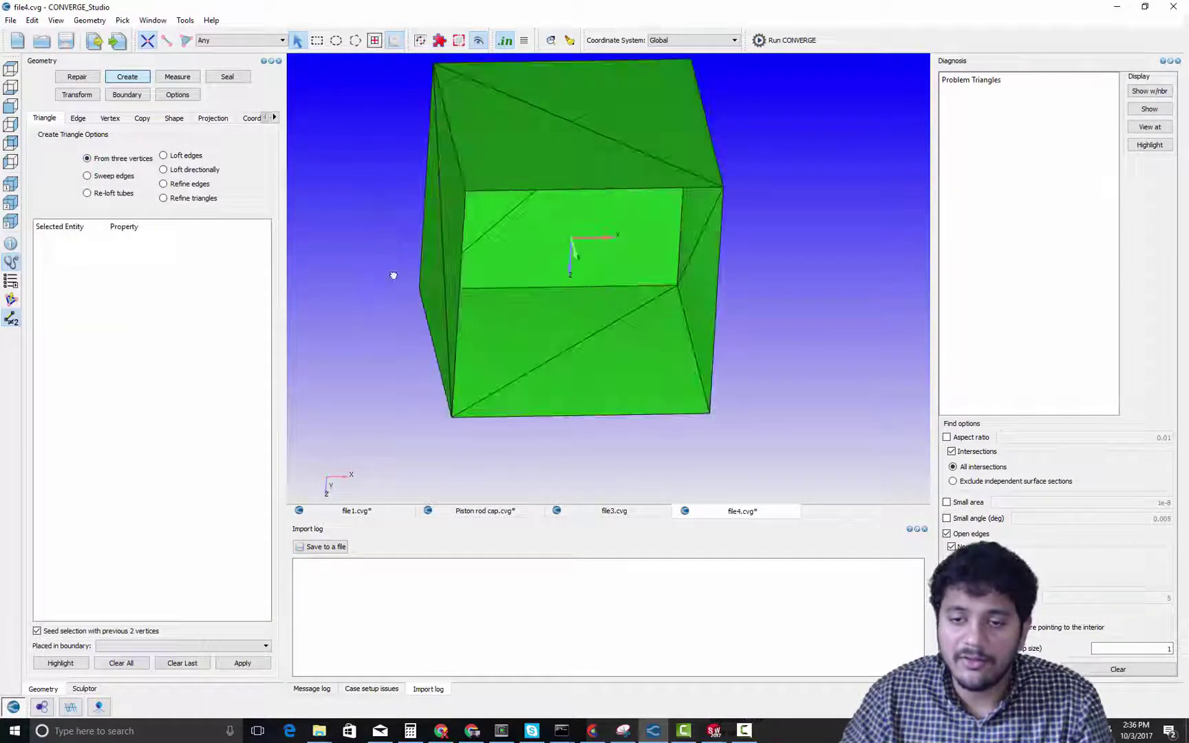
pyautogui.click(677, 288)
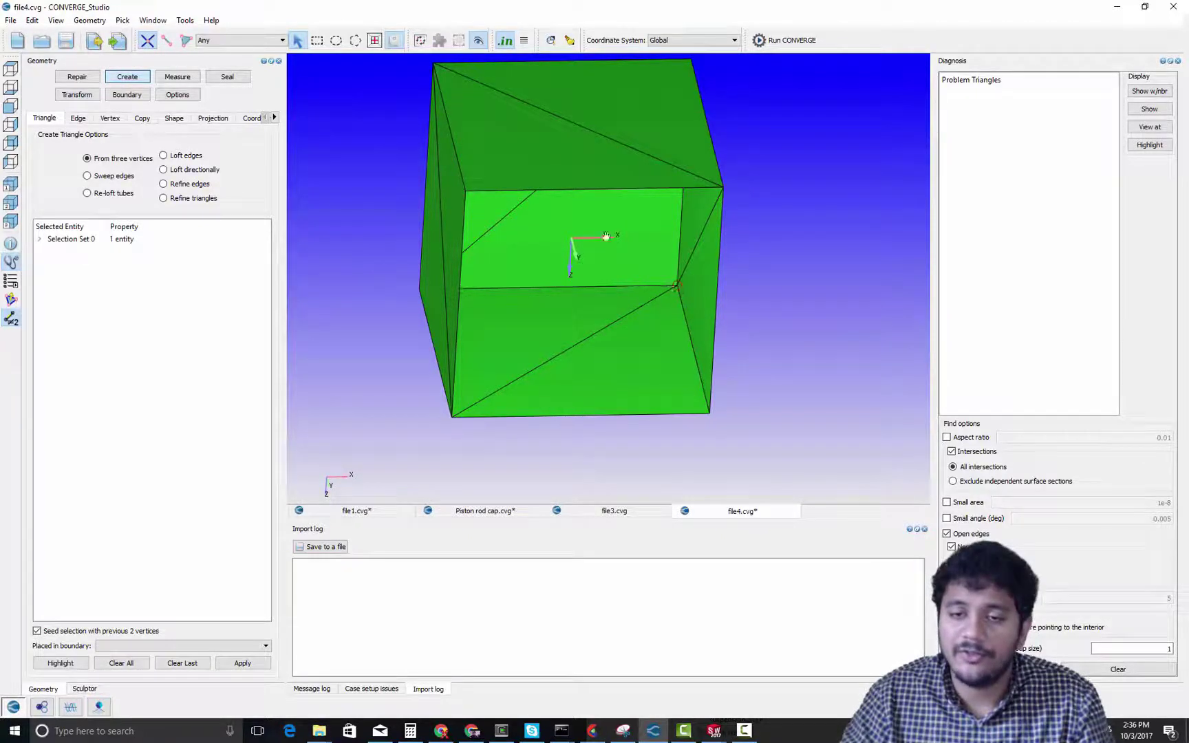
pyautogui.moveTo(606, 237); pyautogui.dragTo(509, 161)
pyautogui.click(477, 154)
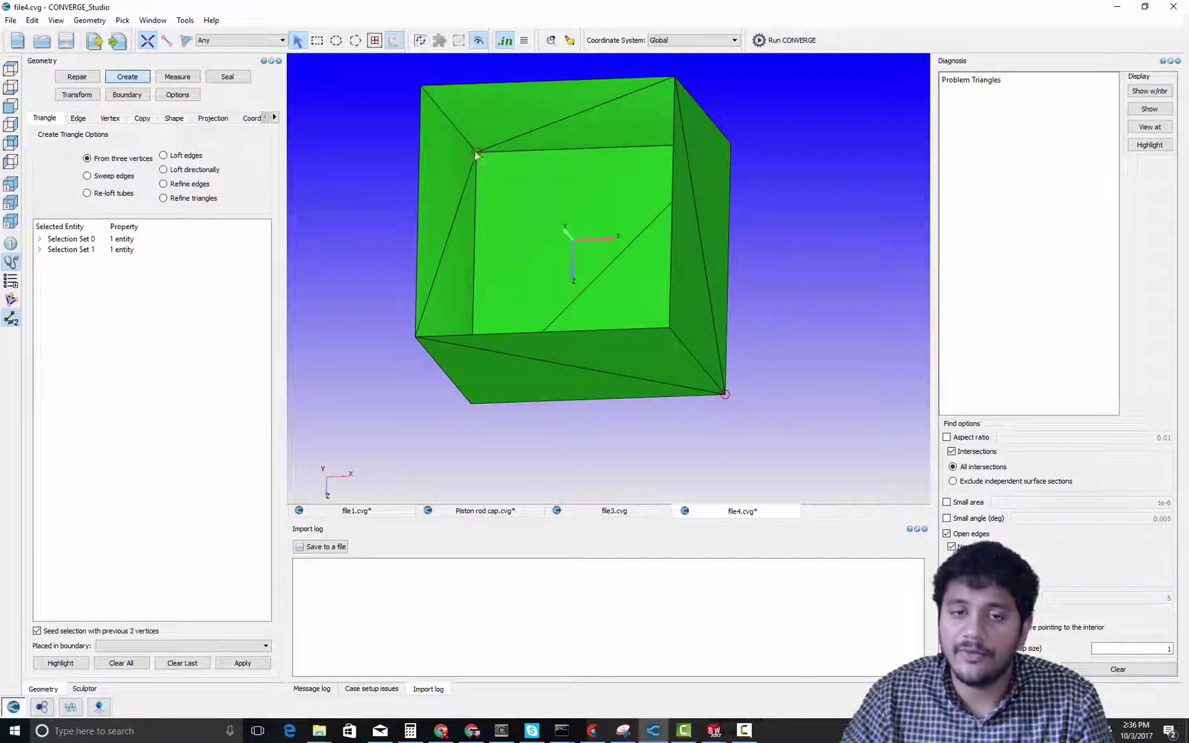
pyautogui.click(422, 87)
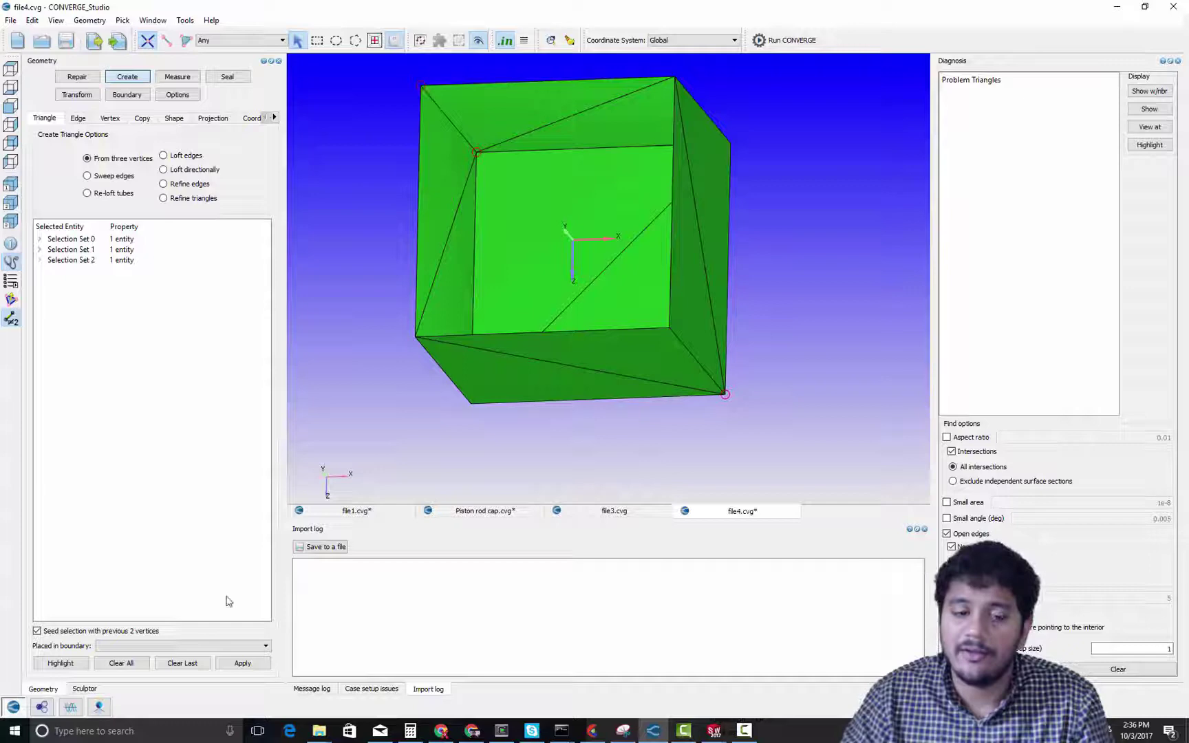
pyautogui.click(243, 663)
pyautogui.moveTo(670, 279); pyautogui.dragTo(627, 252)
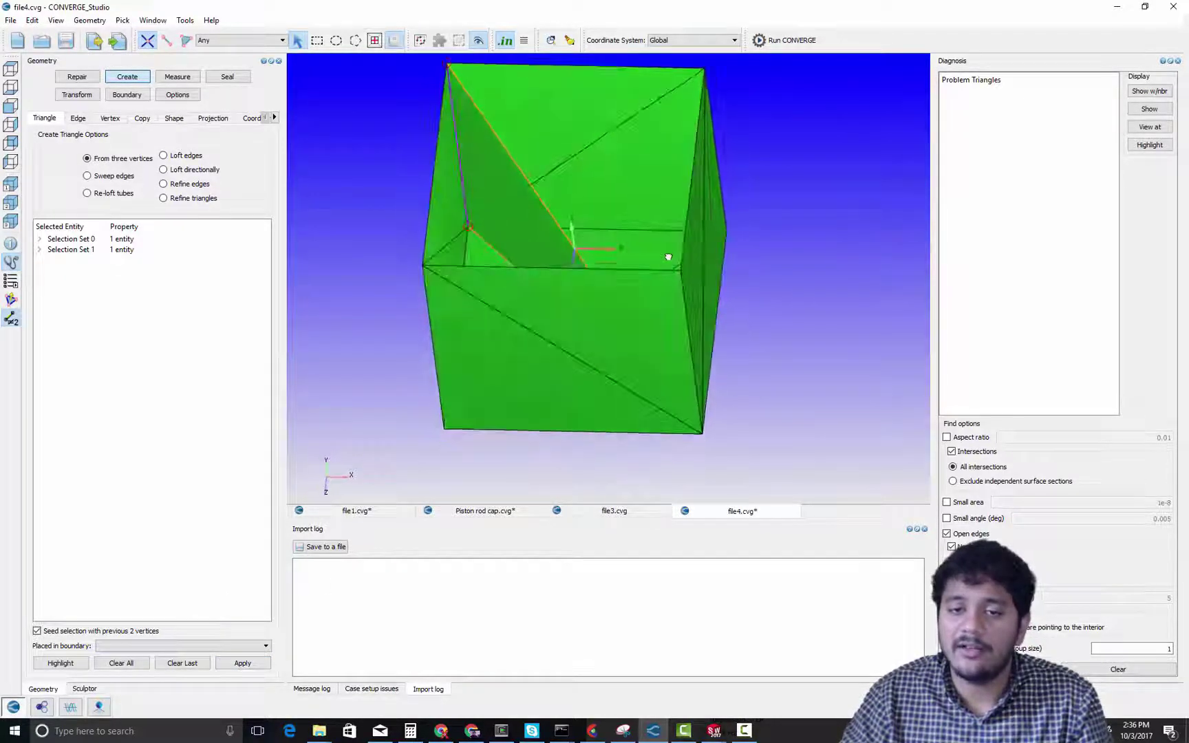
pyautogui.press('Escape')
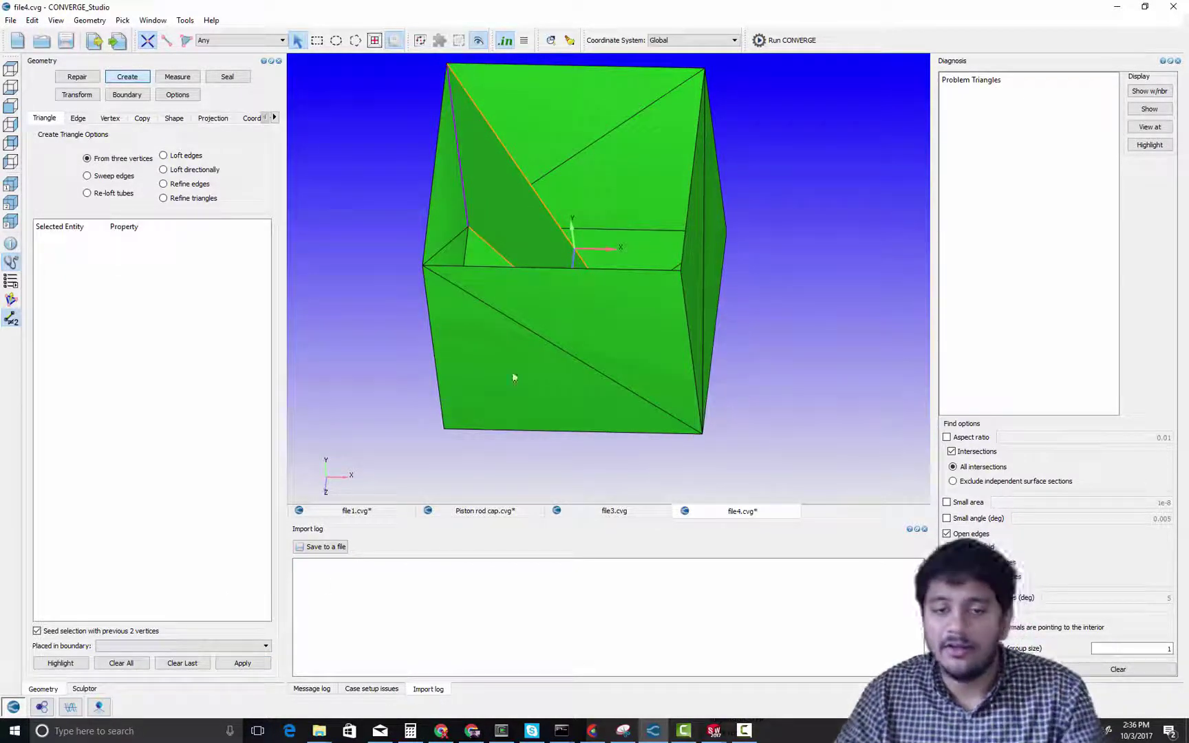
# Create a second triangle from three vertices, joining the box's back-right vertical edge to the diagonally opposite bottom corner so it crosses the first triangle
pyautogui.moveTo(521, 362); pyautogui.dragTo(505, 400)
pyautogui.moveTo(447, 309); pyautogui.dragTo(444, 305)
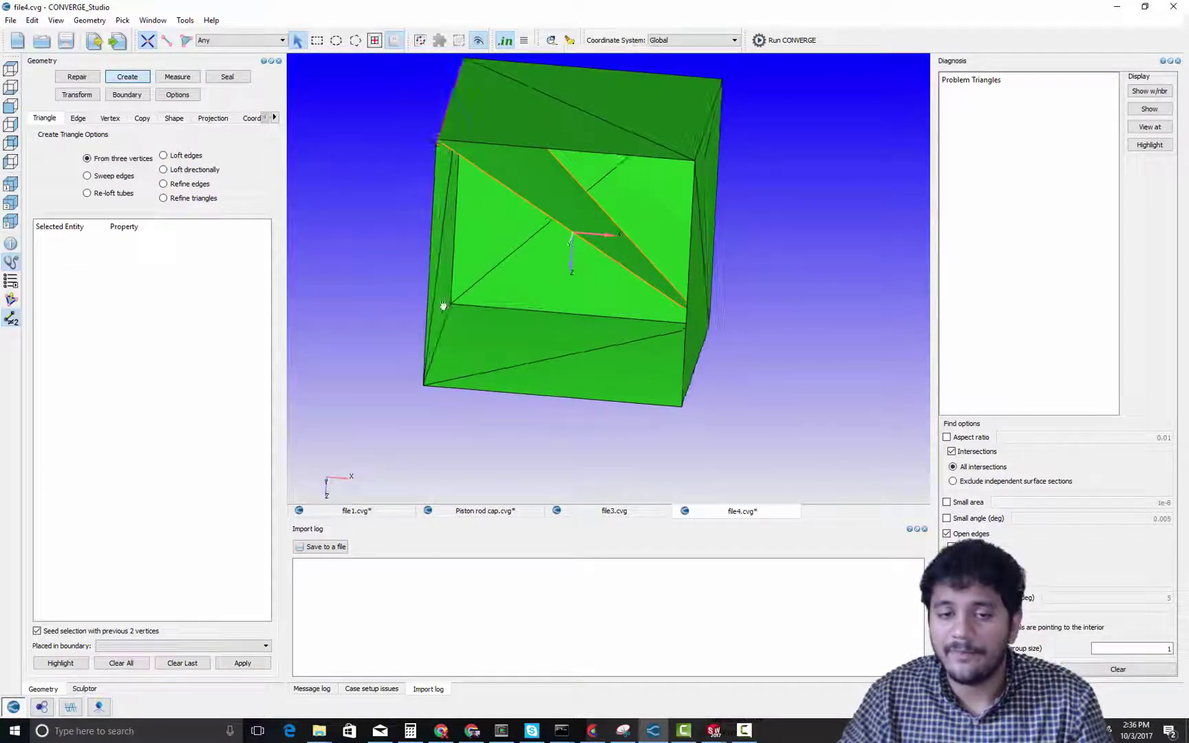
pyautogui.click(451, 302)
pyautogui.moveTo(523, 324); pyautogui.dragTo(532, 332)
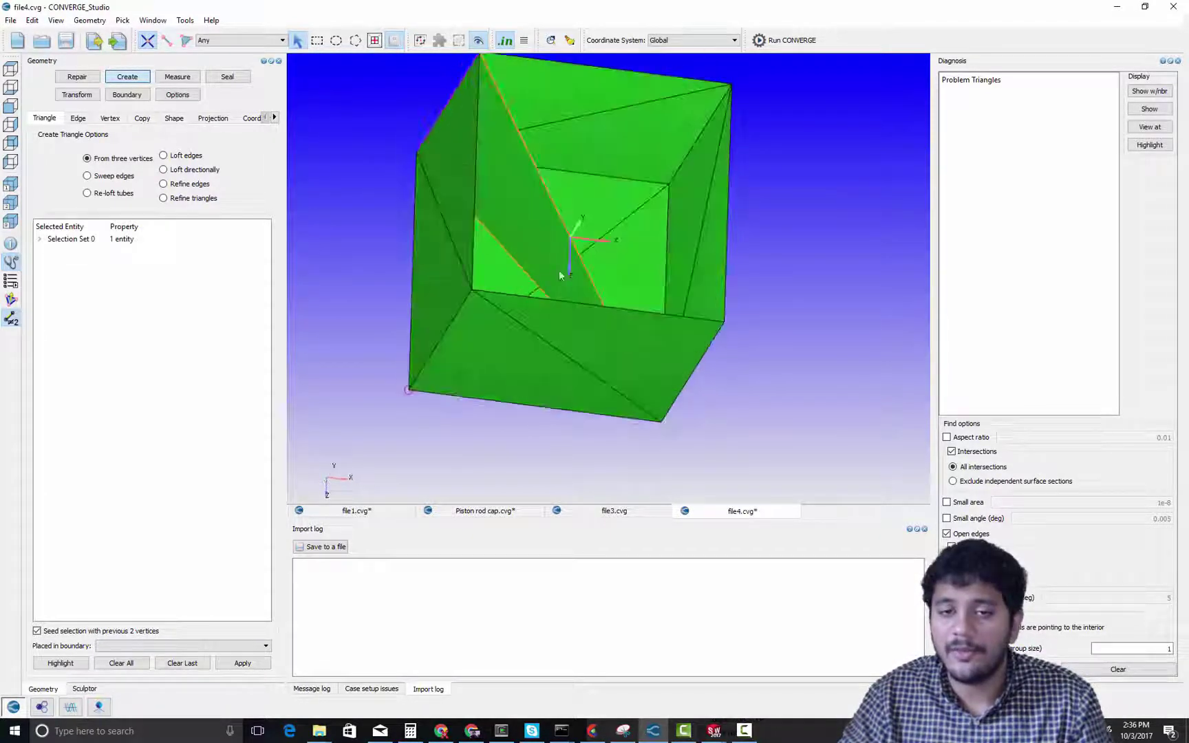
pyautogui.click(668, 186)
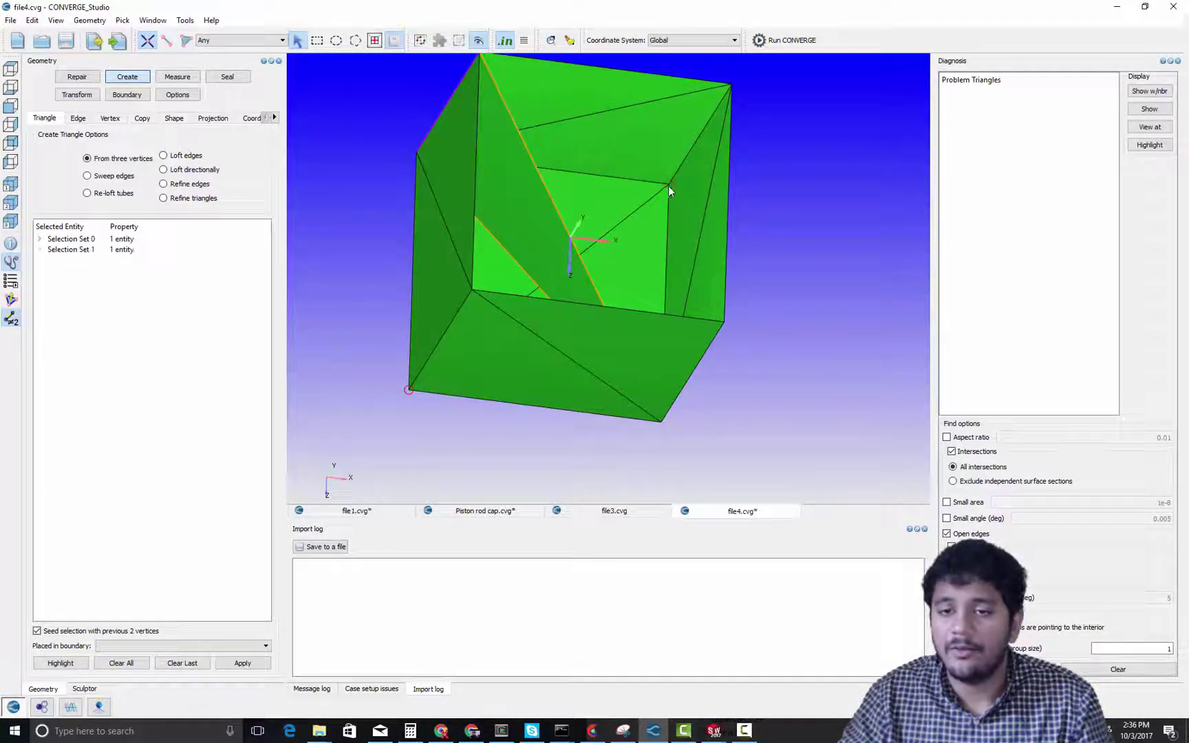
pyautogui.click(730, 86)
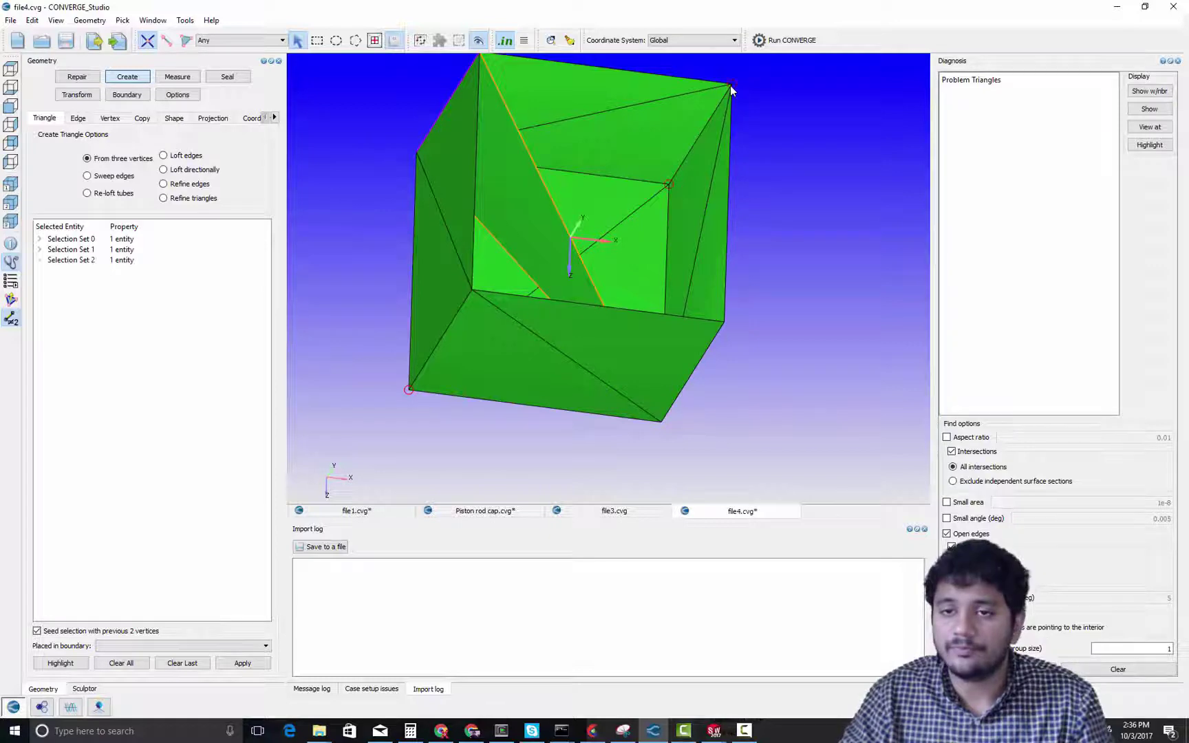
pyautogui.click(238, 663)
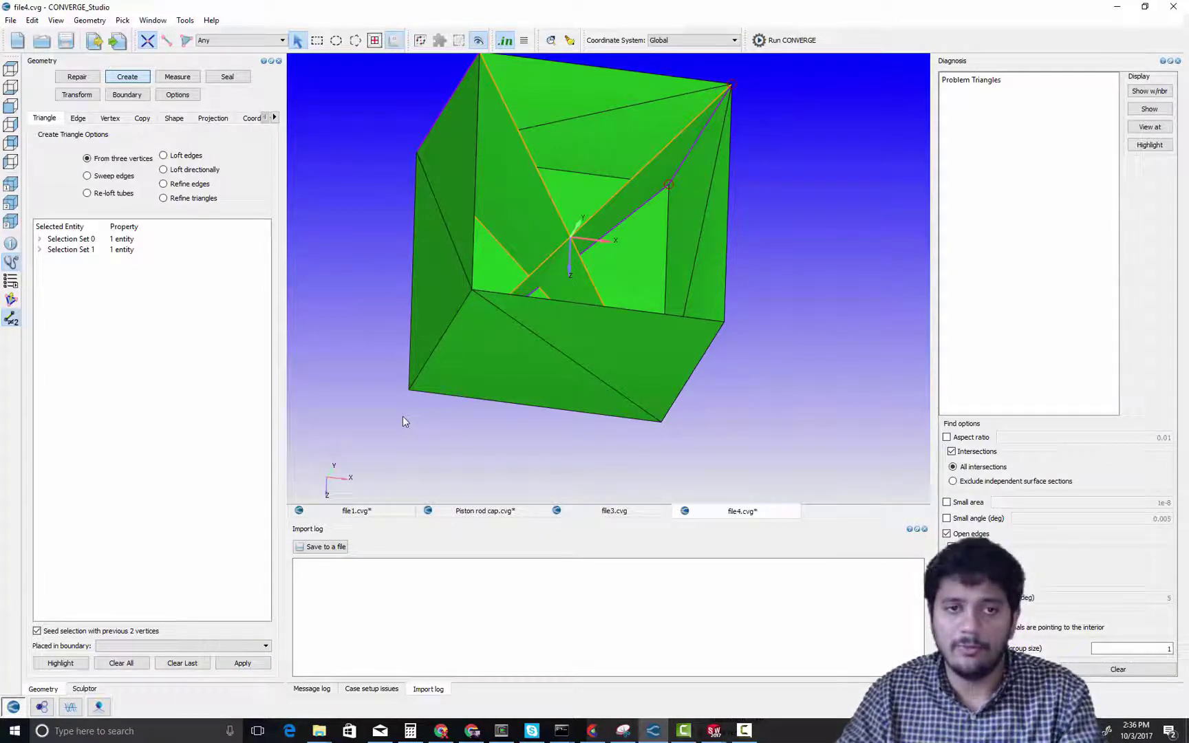
# Hide the two triangles forming the front face of the box to expose the crossing triangles inside
pyautogui.press('t')
pyautogui.click(555, 329)
pyautogui.click(519, 374)
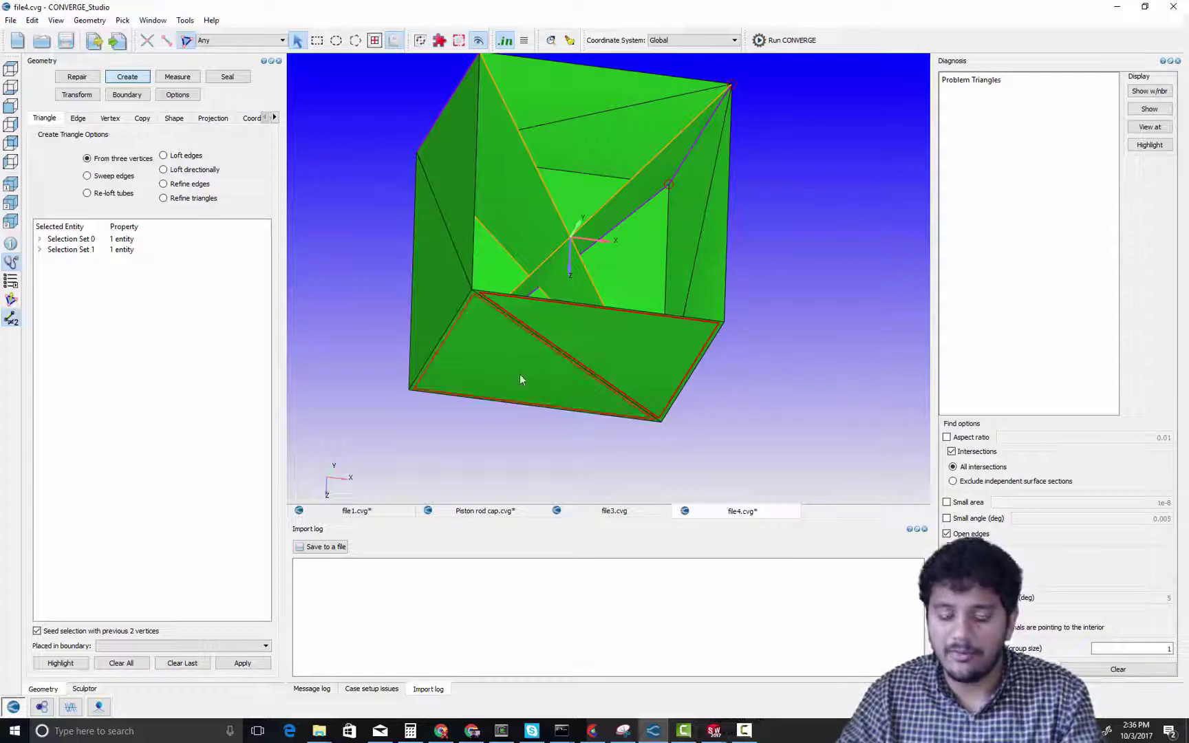
pyautogui.press('Delete')
pyautogui.moveTo(537, 430); pyautogui.dragTo(593, 404)
pyautogui.scroll(1, 568, 386)
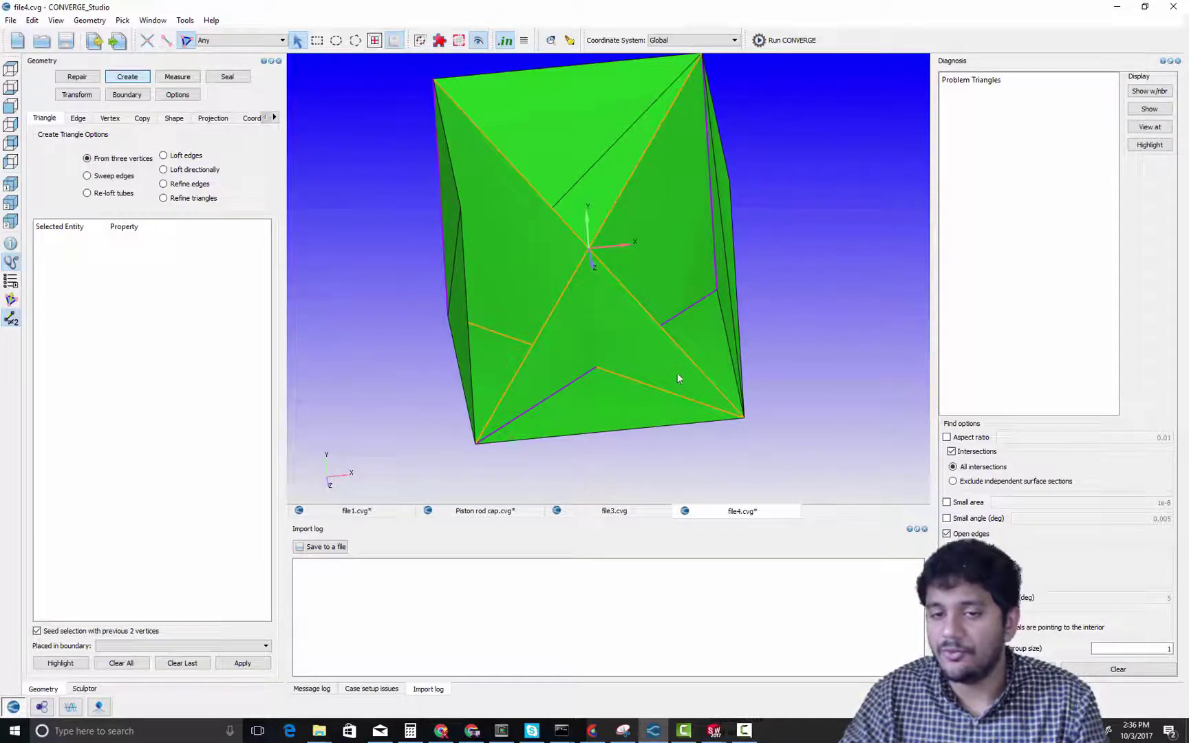
pyautogui.scroll(-2, 678, 378)
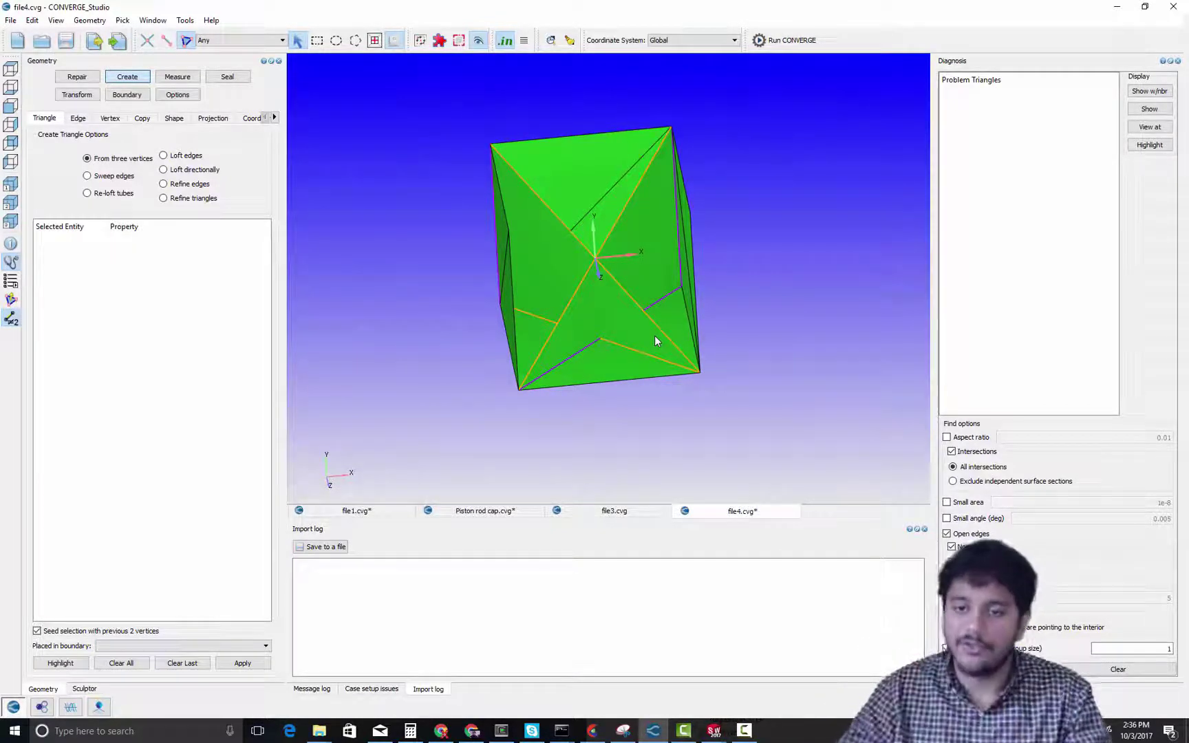
# Redisplay all hidden triangles of the box
pyautogui.rightClick(762, 279)
pyautogui.click(766, 286)
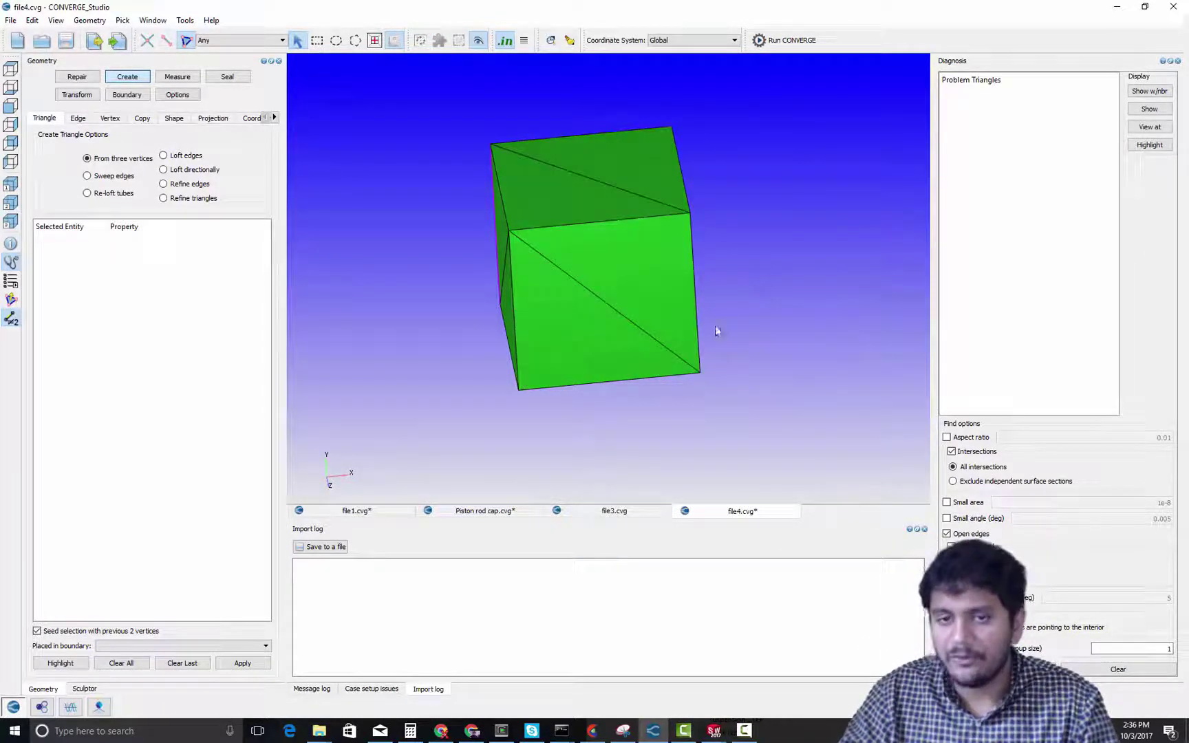
pyautogui.moveTo(716, 329); pyautogui.dragTo(743, 332)
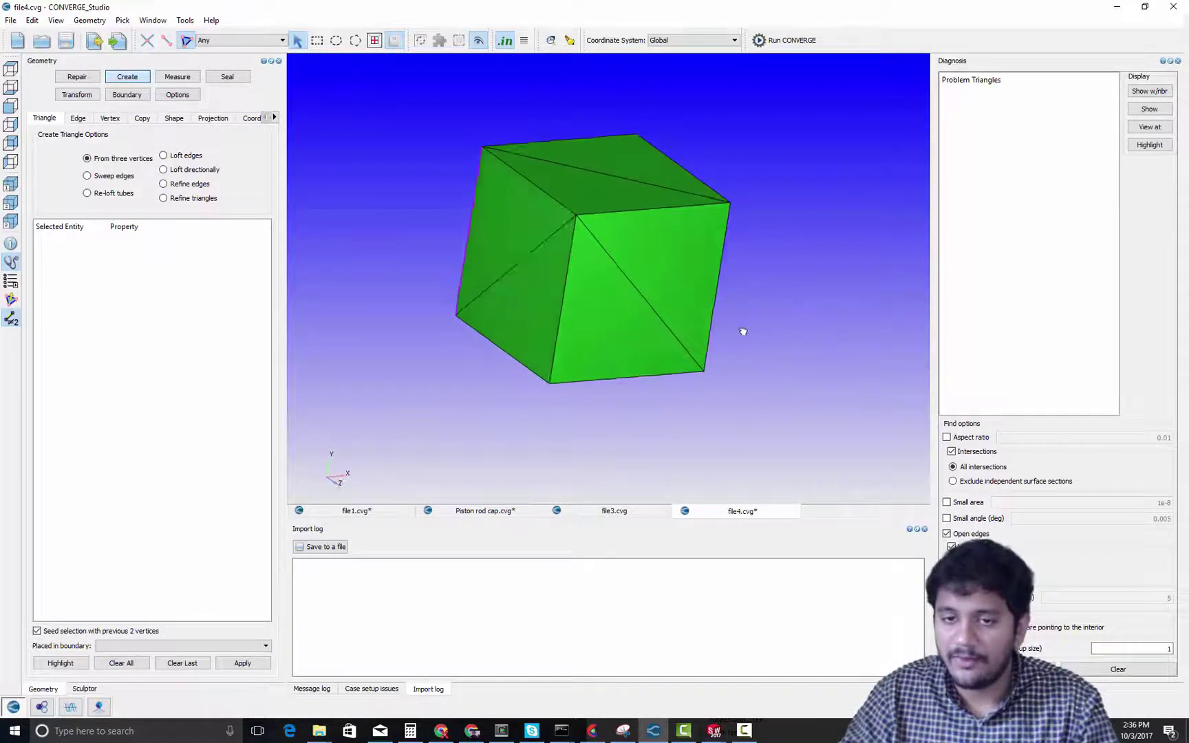
# Hide the two front-face and two top-face triangles of the box and examine where the inner triangles intersect
pyautogui.click(635, 316)
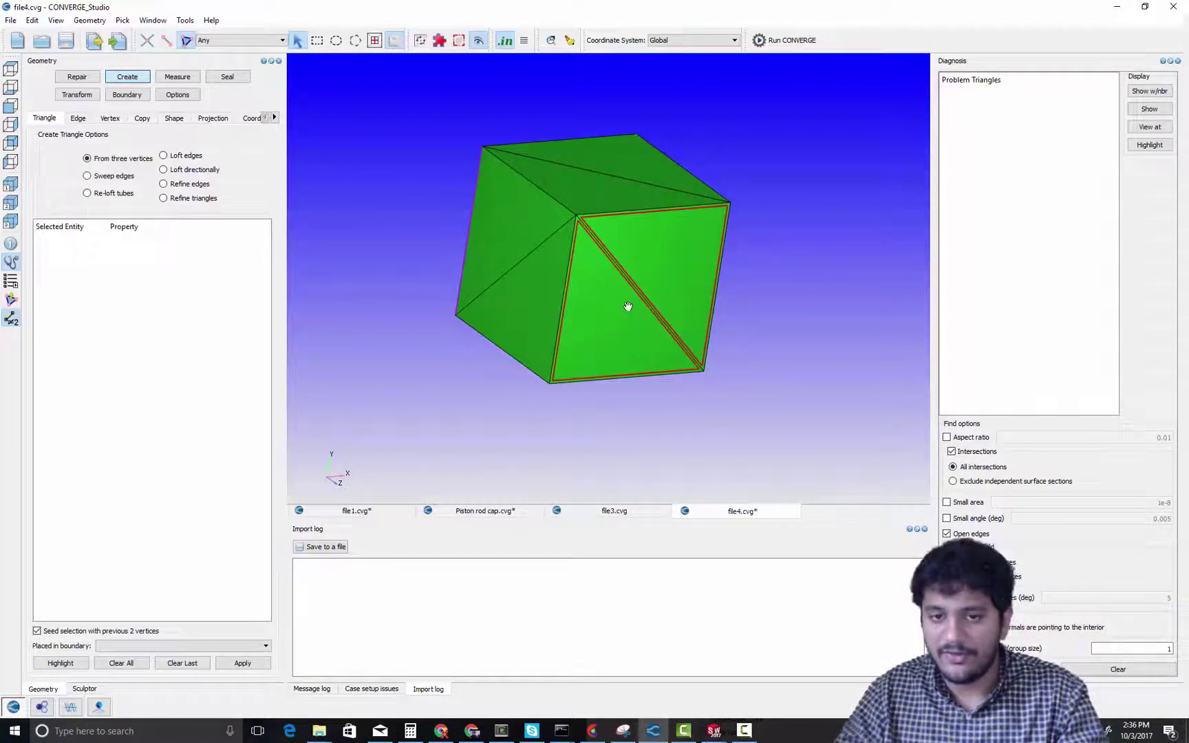
pyautogui.click(596, 197)
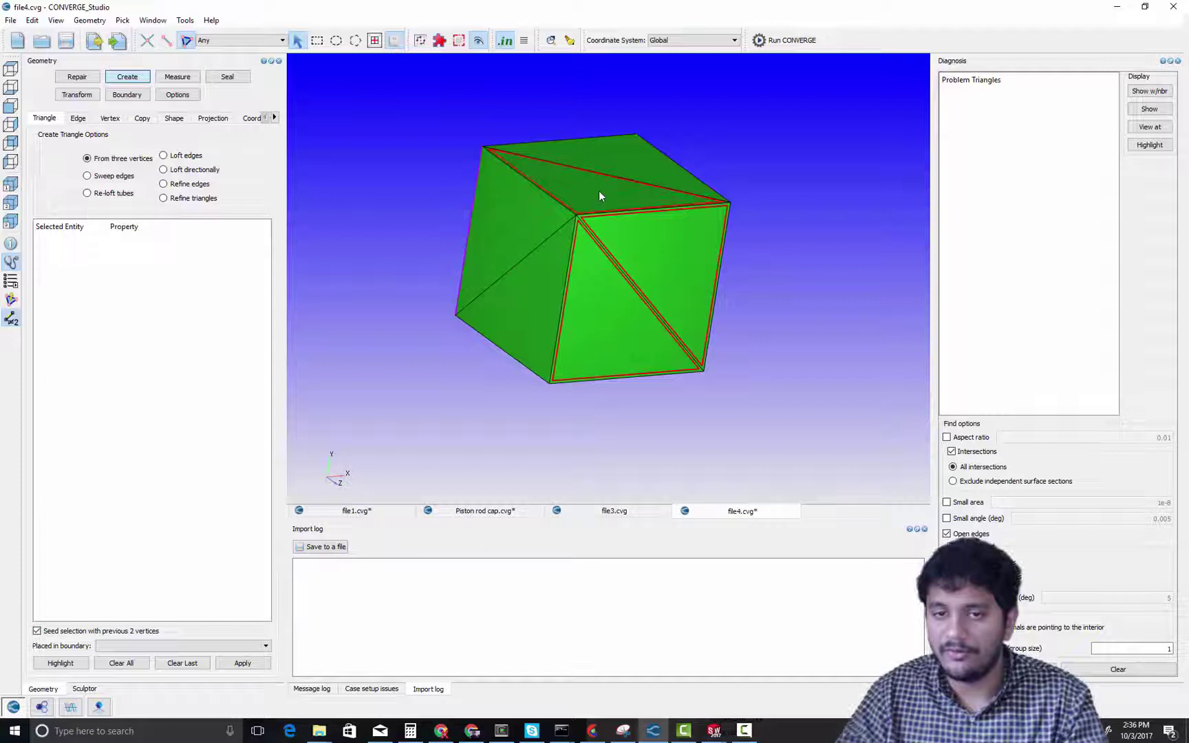
pyautogui.click(617, 159)
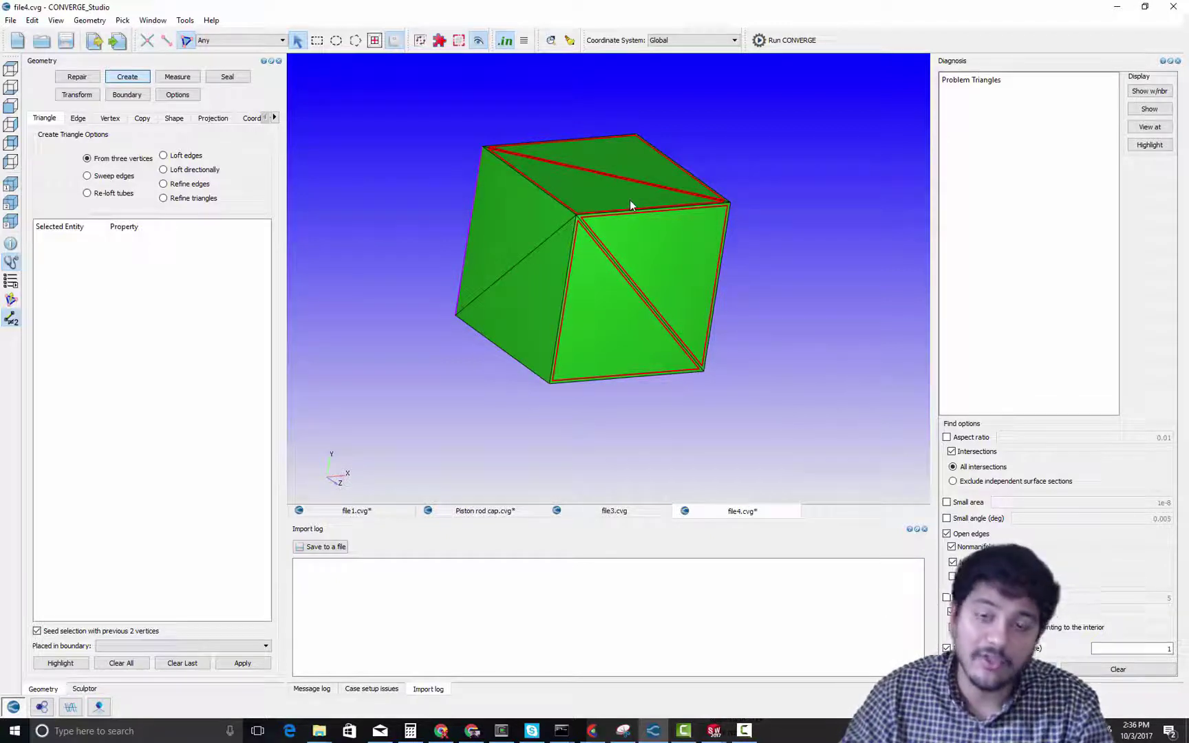
pyautogui.rightClick(631, 205)
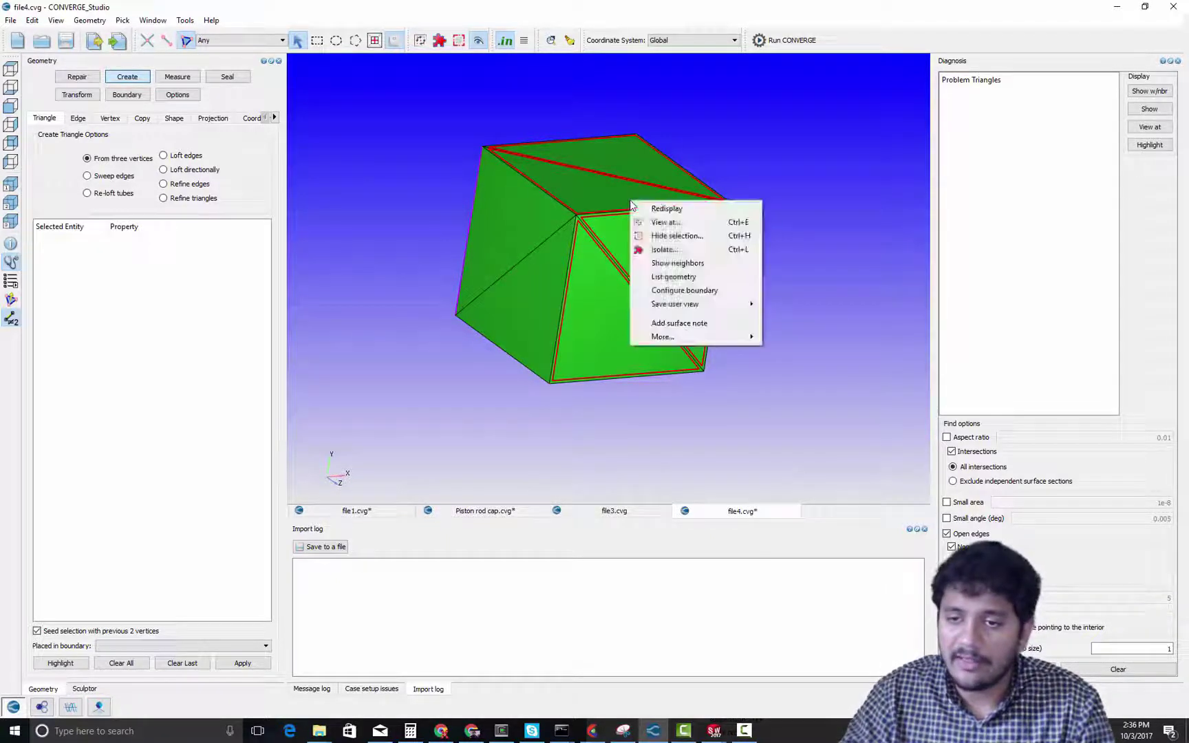
pyautogui.click(671, 236)
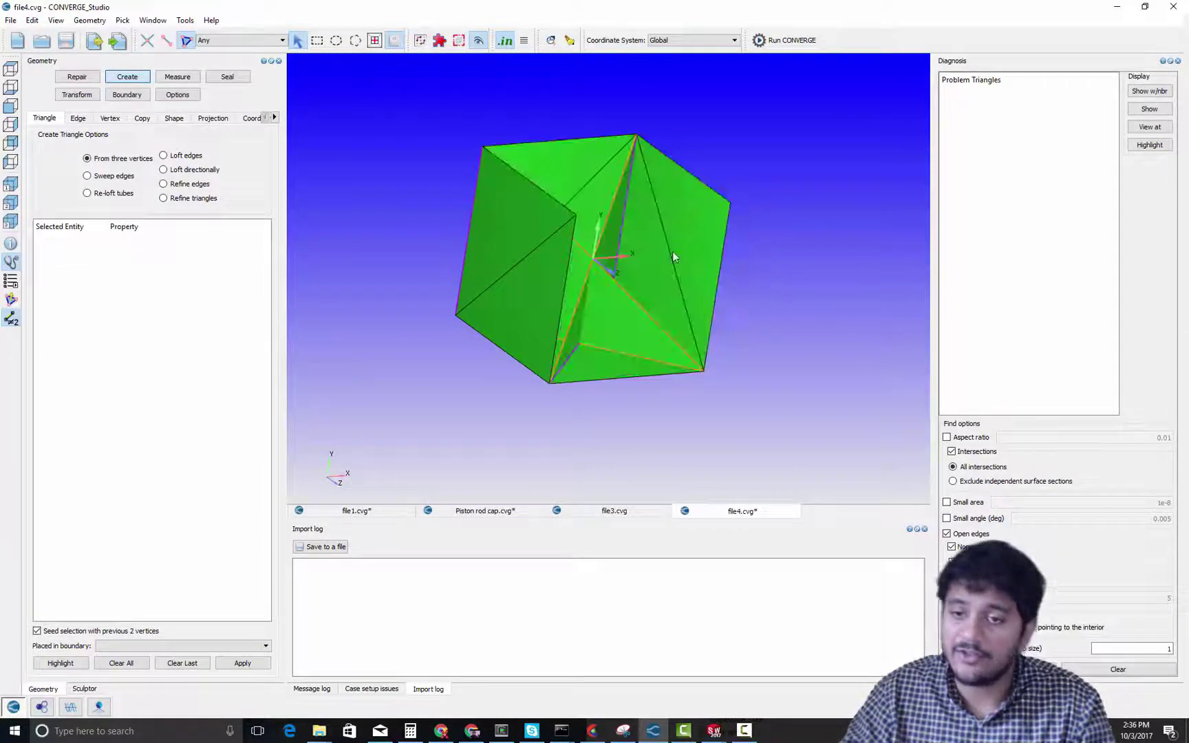
pyautogui.moveTo(664, 350); pyautogui.dragTo(635, 332)
pyautogui.scroll(5, 638, 338)
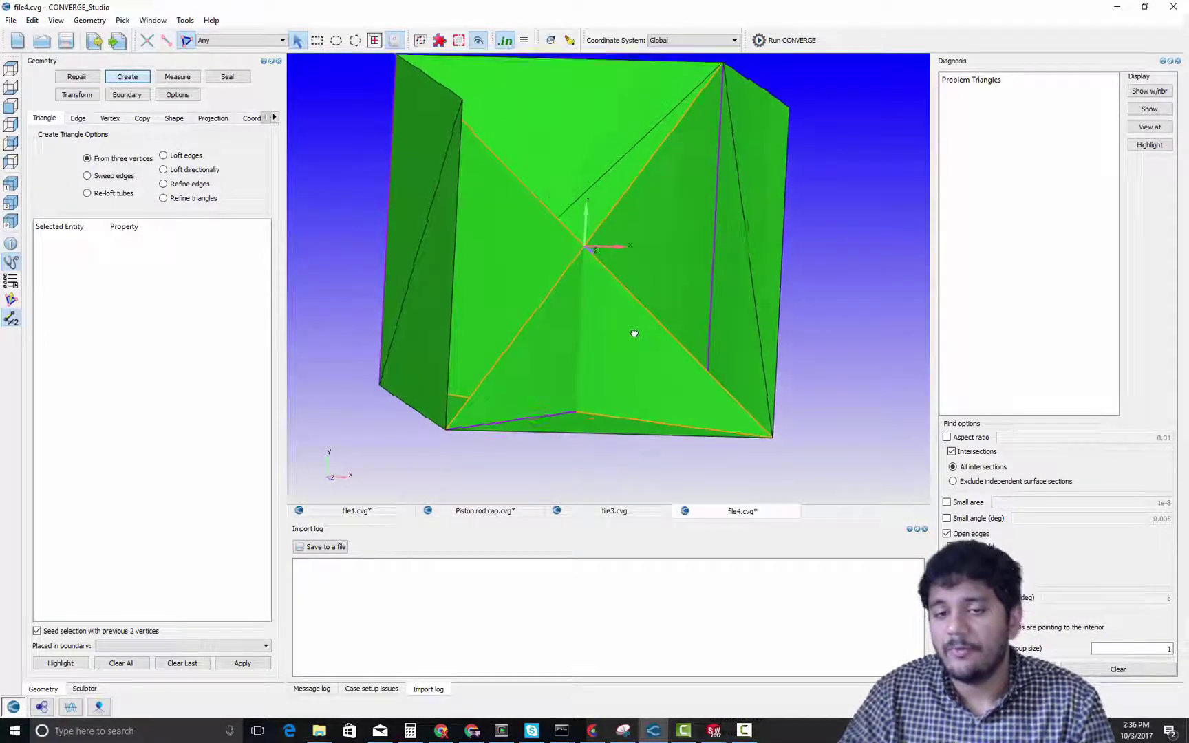
pyautogui.scroll(-4, 629, 353)
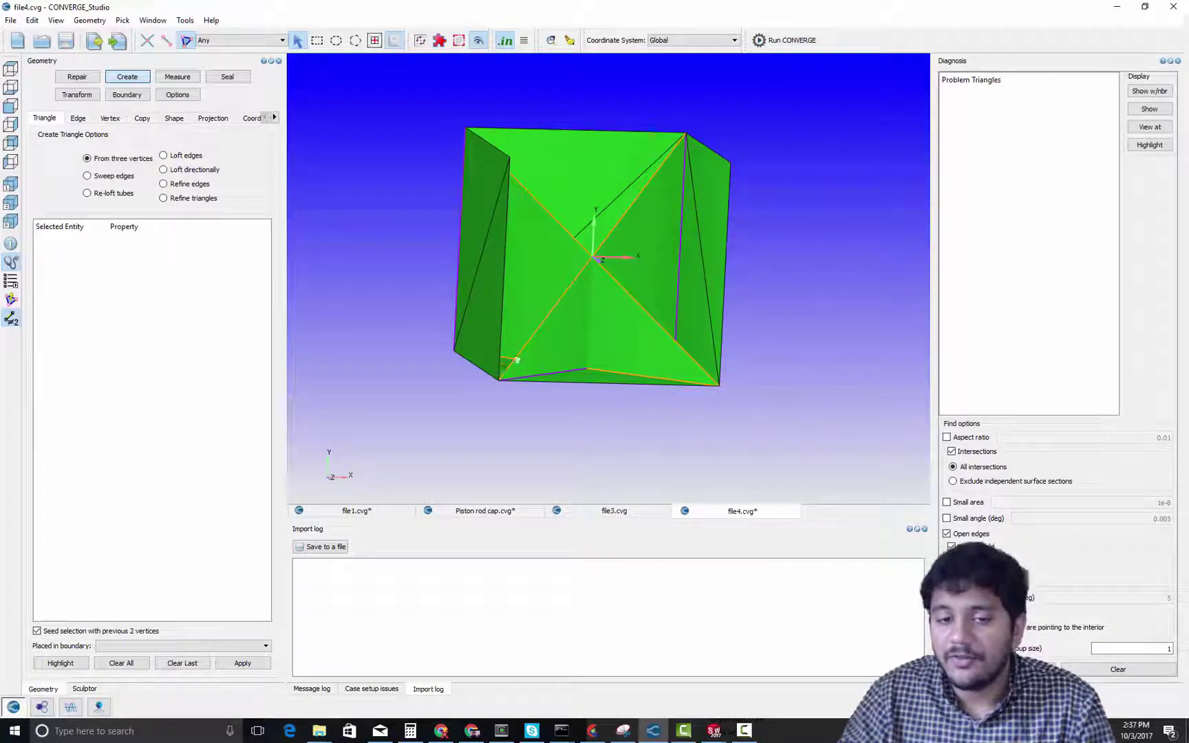
pyautogui.moveTo(482, 371); pyautogui.dragTo(596, 345)
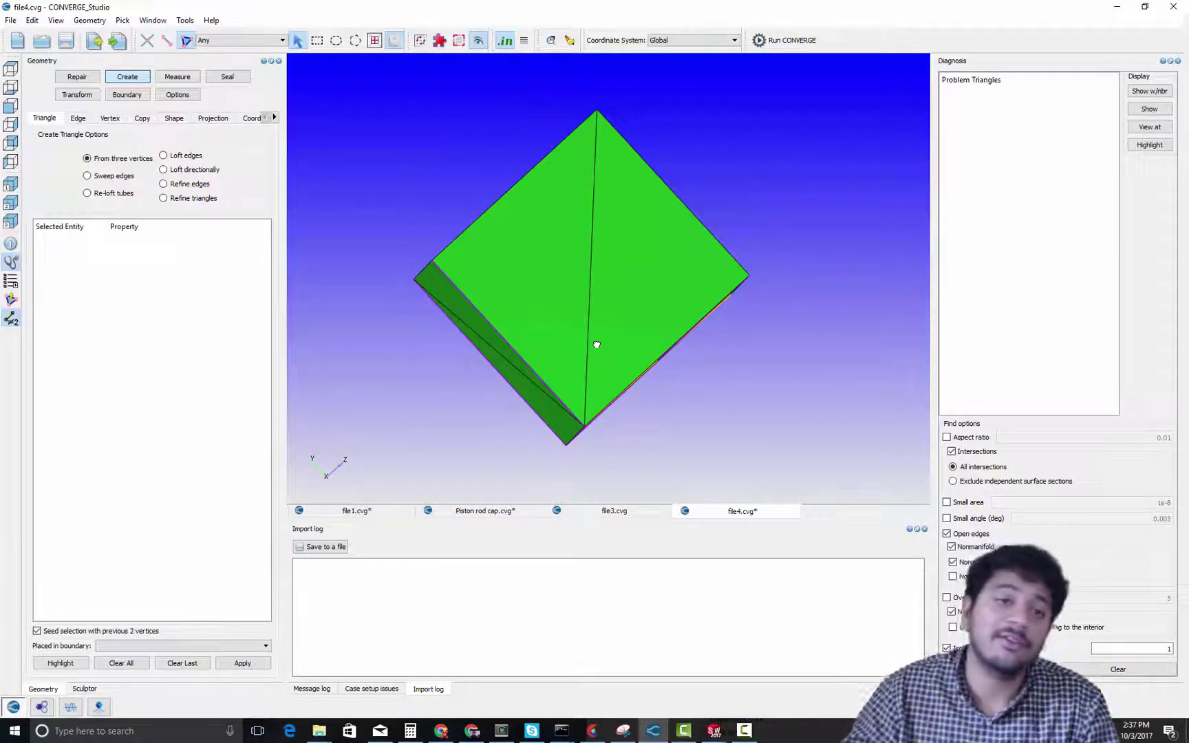
# Create a second box centred at 0.05, 0.0, 0.0, measuring 0.01 m in each direction
pyautogui.scroll(-4, 568, 321)
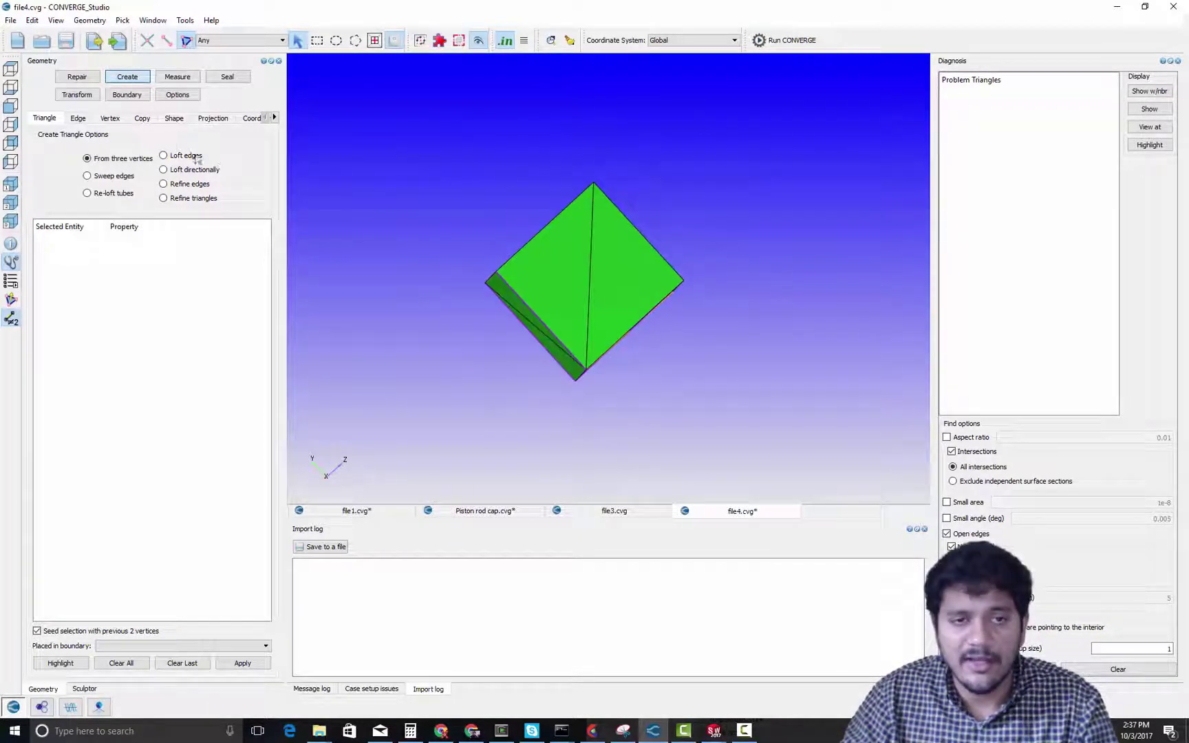
pyautogui.click(174, 119)
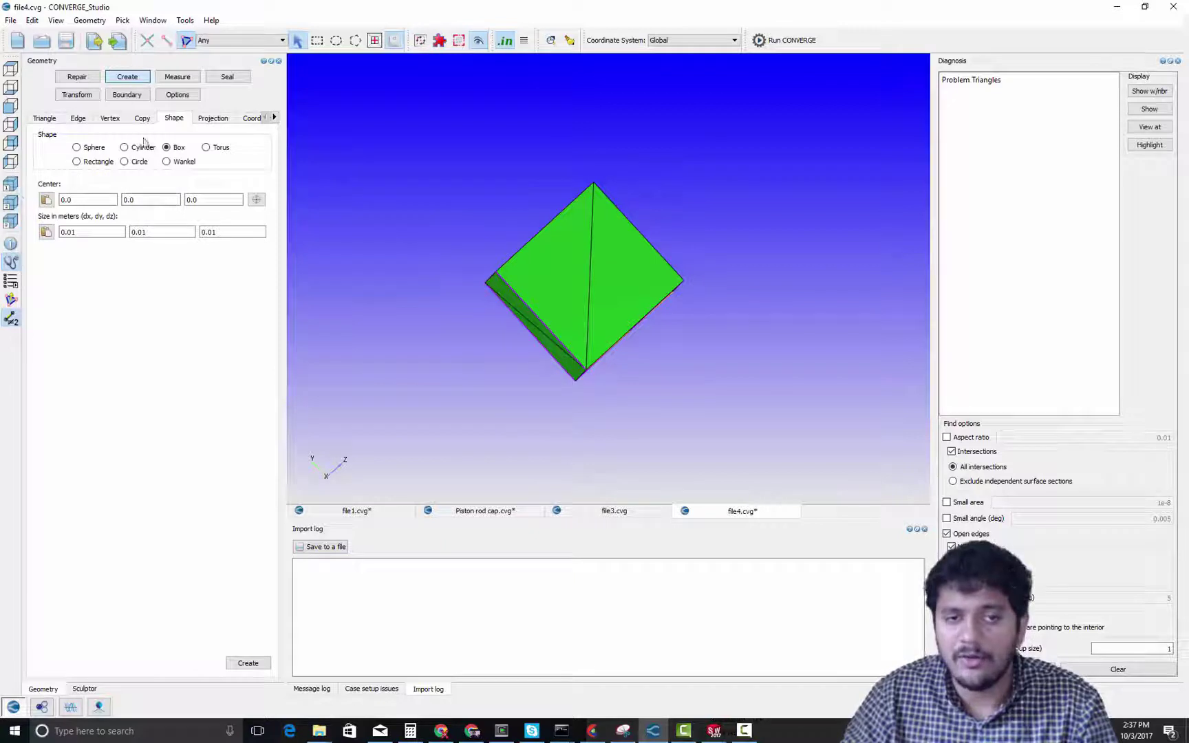
pyautogui.doubleClick(100, 201)
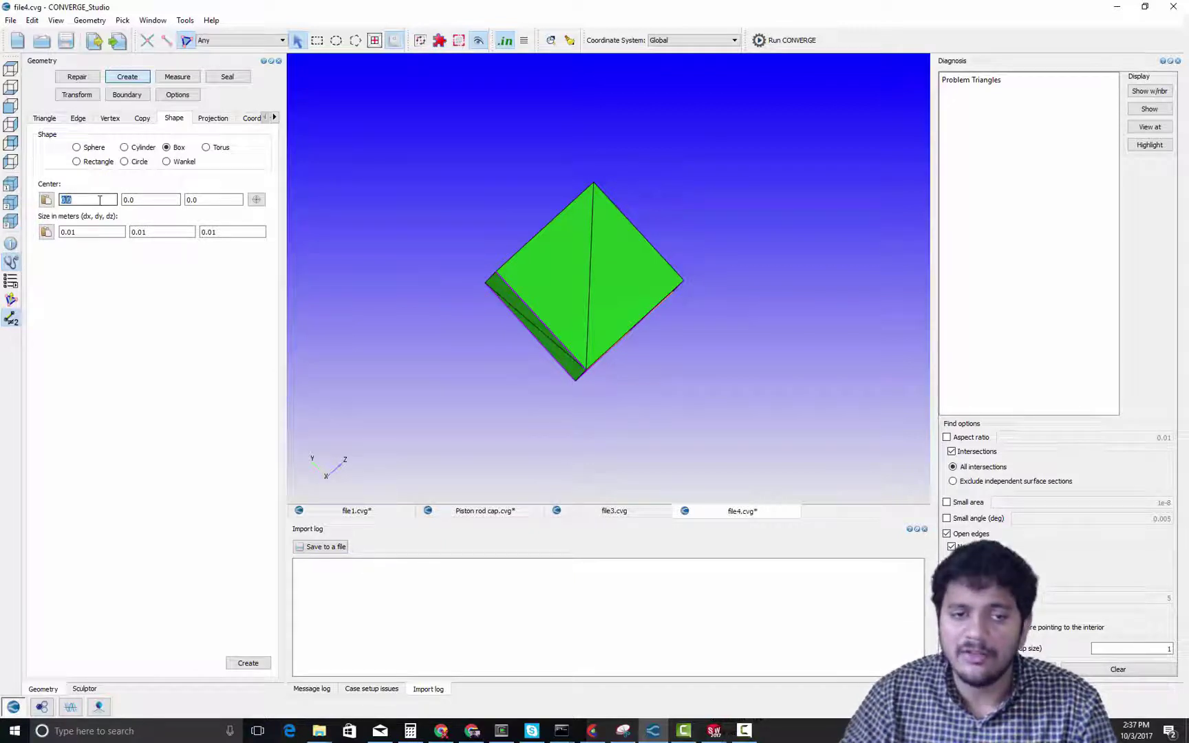
pyautogui.write('0.')
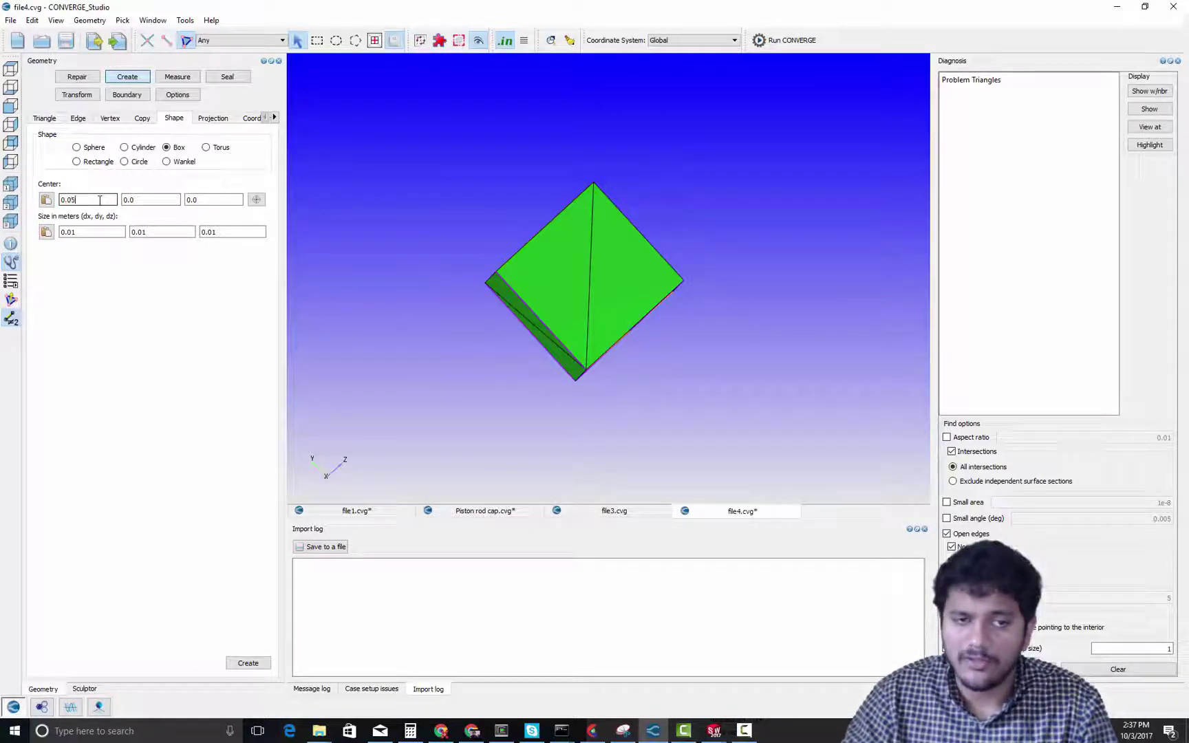
pyautogui.click(248, 663)
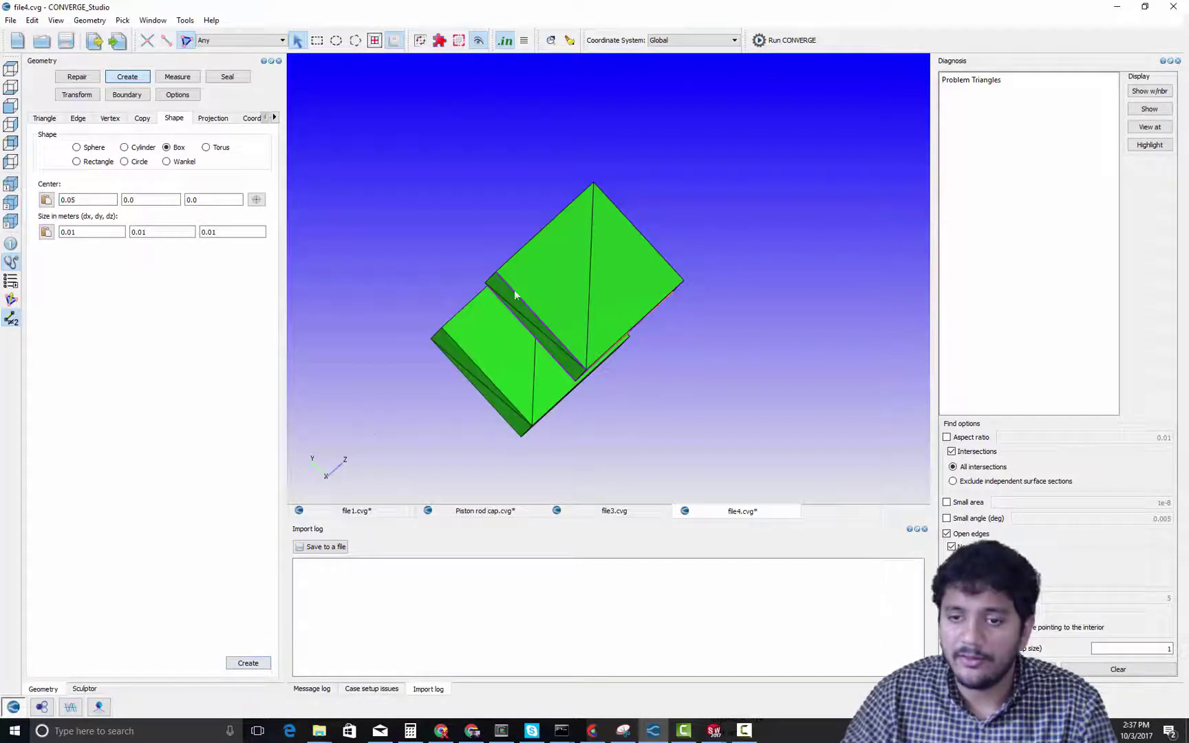
# Examine the two adjacent triangles on one face of the second box, highlighting both, and clear the selection
pyautogui.moveTo(544, 265); pyautogui.dragTo(659, 305)
pyautogui.scroll(2, 659, 304)
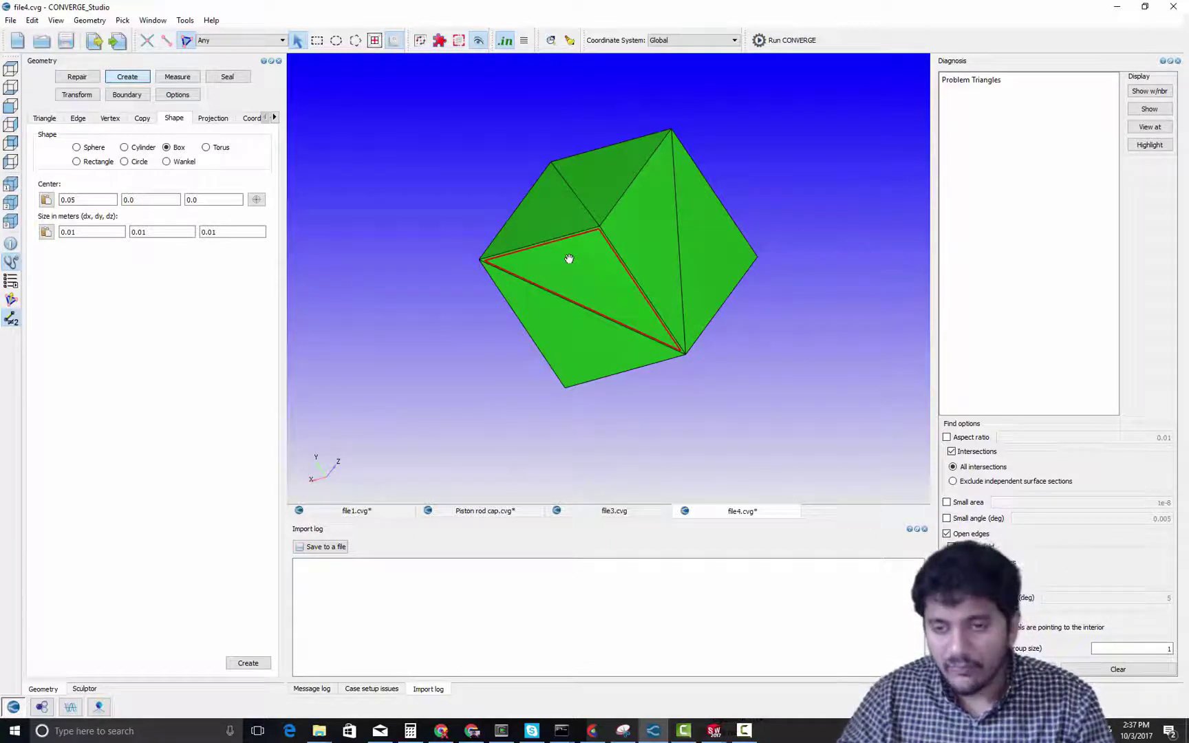
pyautogui.scroll(2, 570, 261)
pyautogui.scroll(-4, 572, 285)
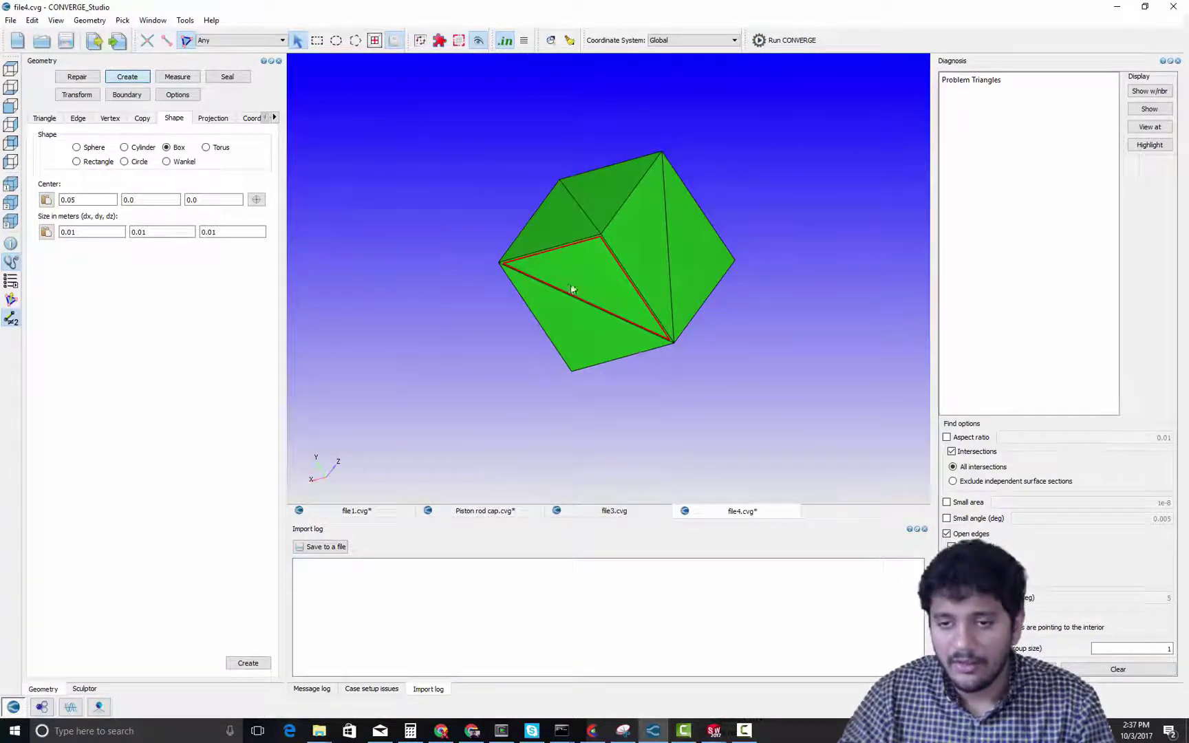
pyautogui.moveTo(576, 276); pyautogui.dragTo(640, 269)
pyautogui.scroll(2, 619, 310)
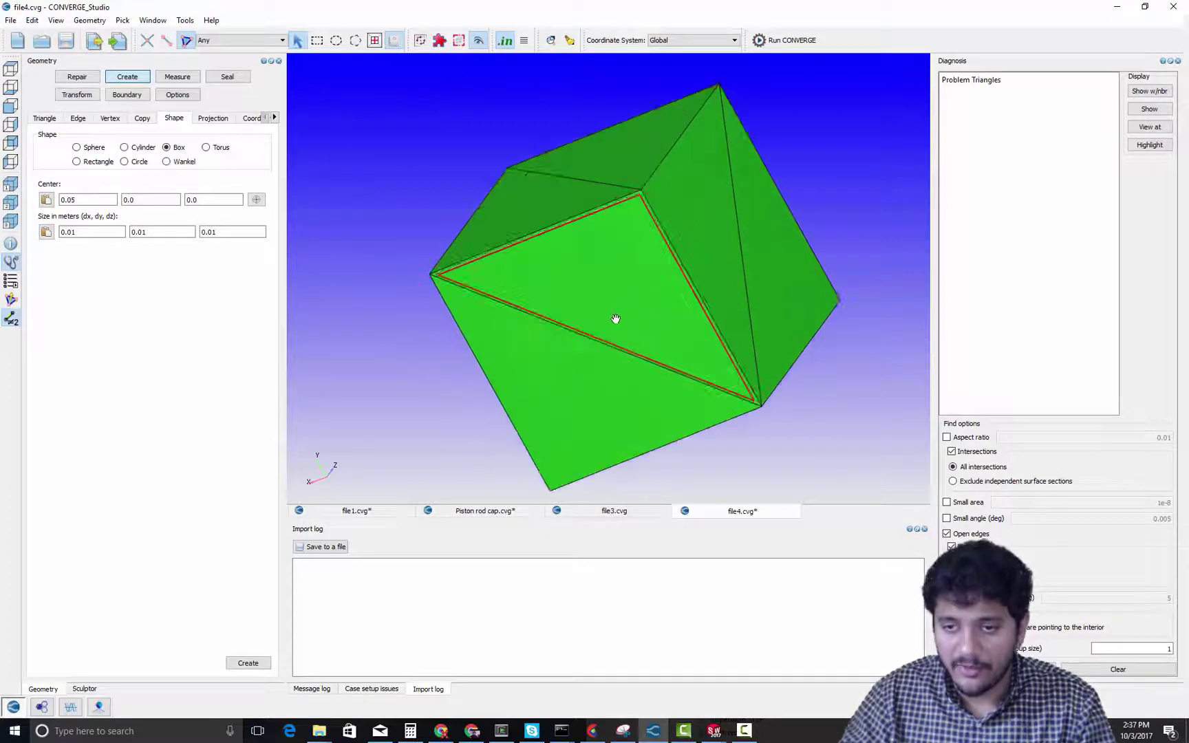
pyautogui.scroll(2, 666, 278)
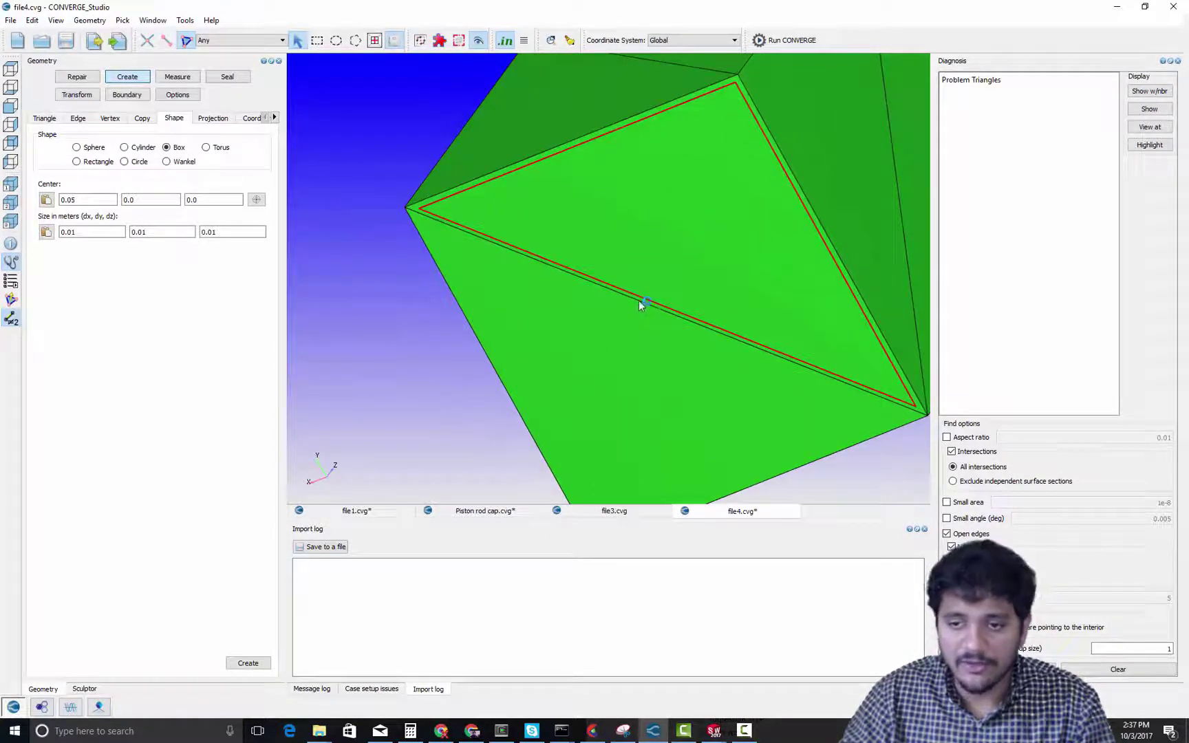
pyautogui.scroll(-4, 623, 355)
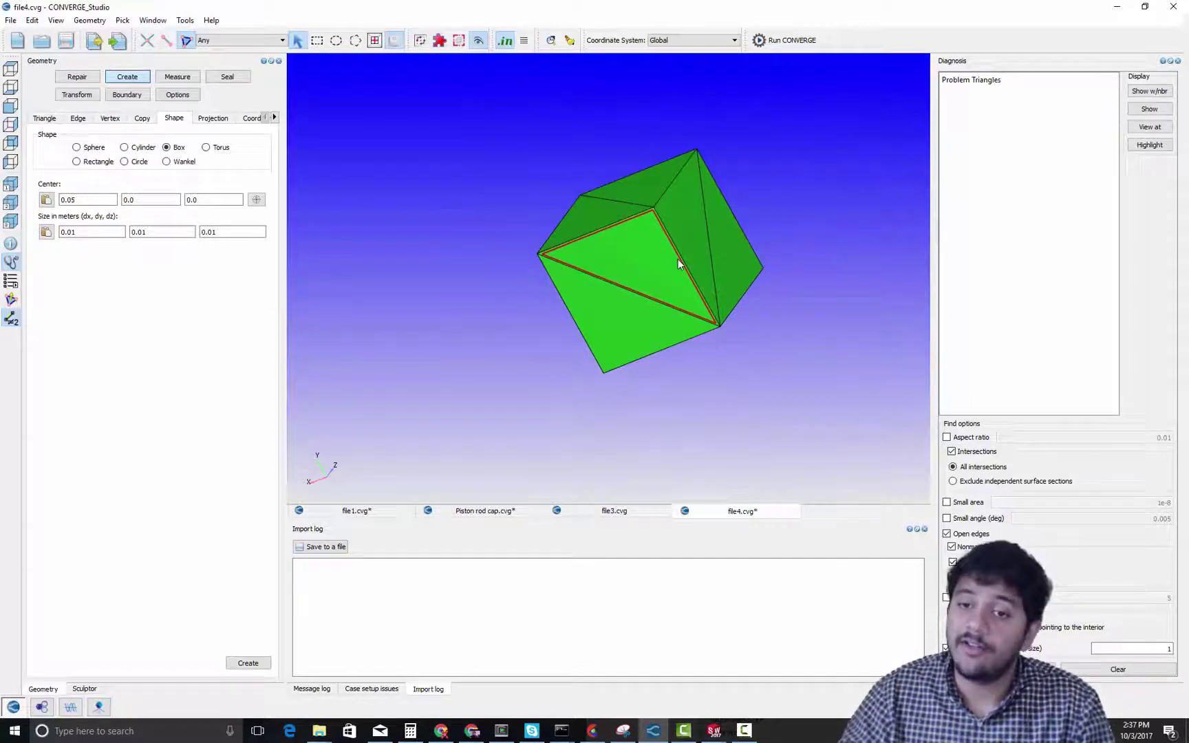
pyautogui.scroll(3, 509, 320)
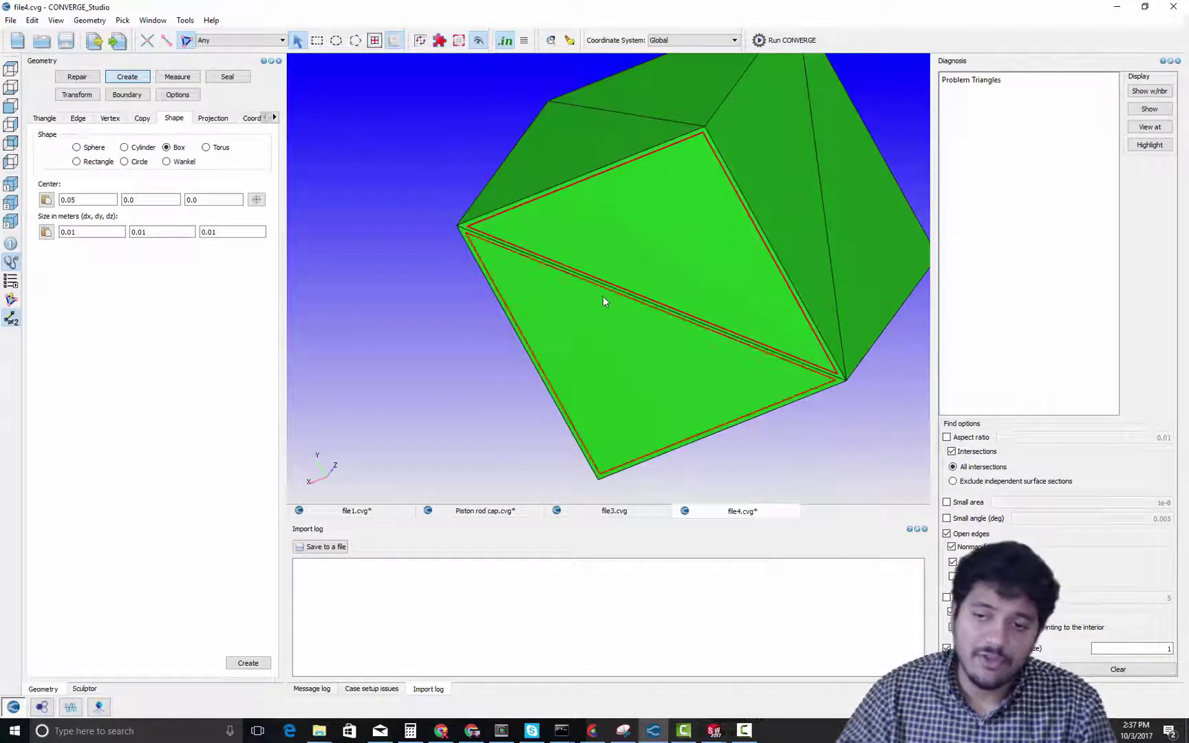
pyautogui.press('Escape')
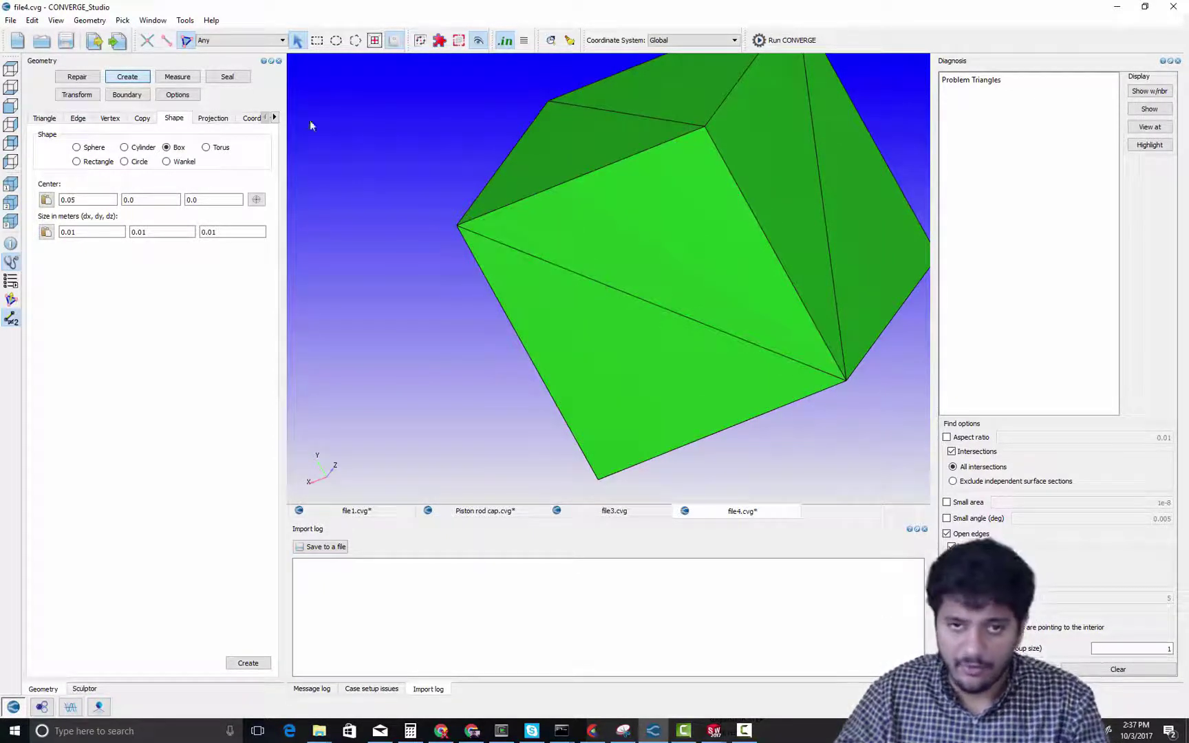
# Highlight the diagonal edge shared by the two triangles on that face of the second box, and clear the selection
pyautogui.click(166, 40)
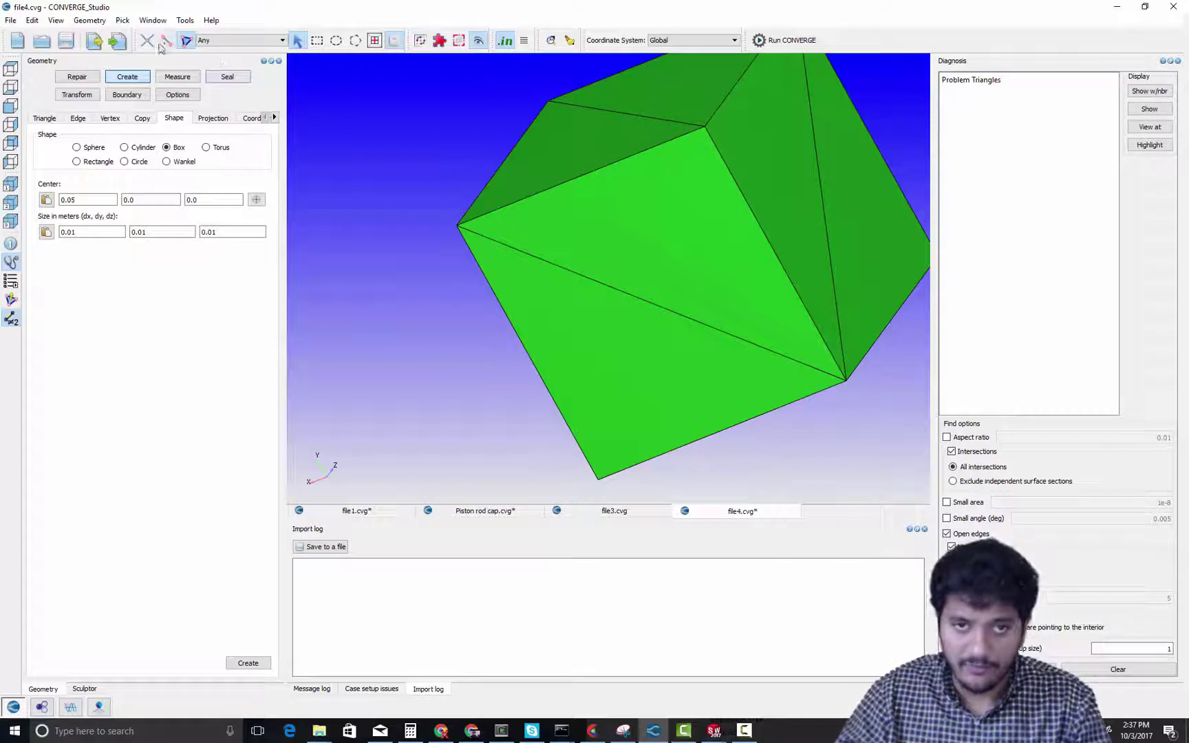
pyautogui.click(244, 41)
pyautogui.click(249, 53)
pyautogui.click(621, 295)
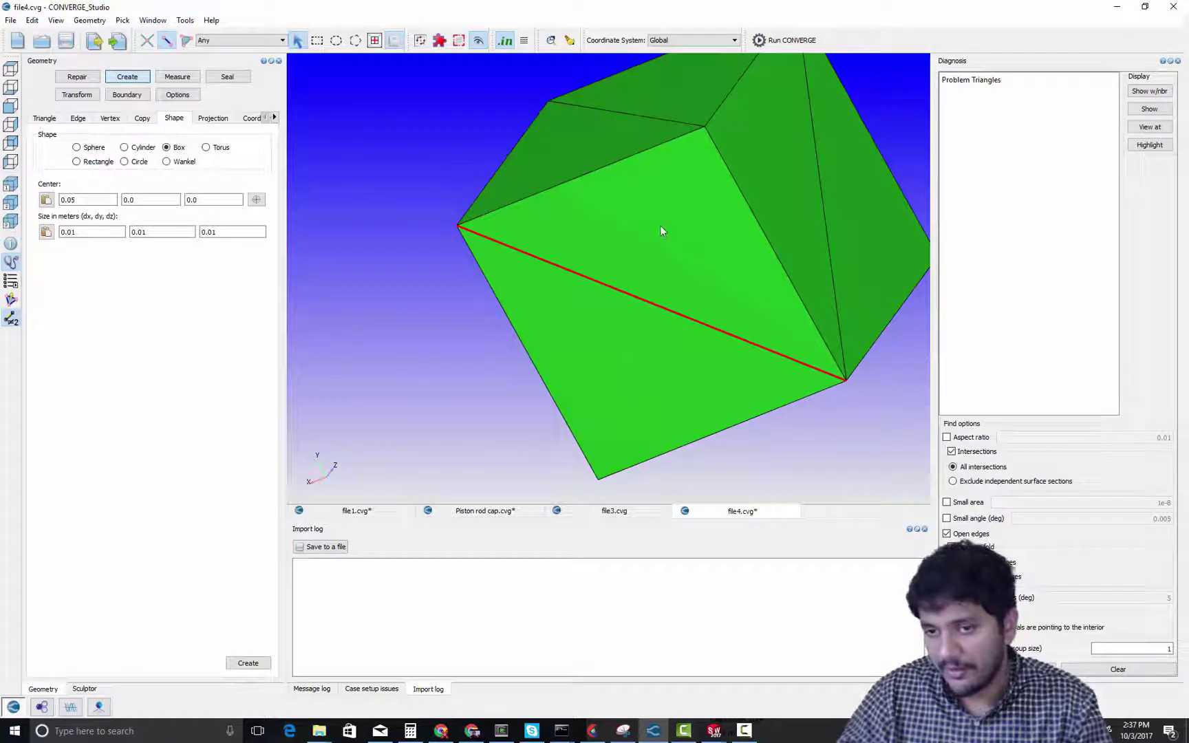
pyautogui.click(614, 342)
# Delete the triangle above the diagonal edge on that face of the second box
pyautogui.press('t')
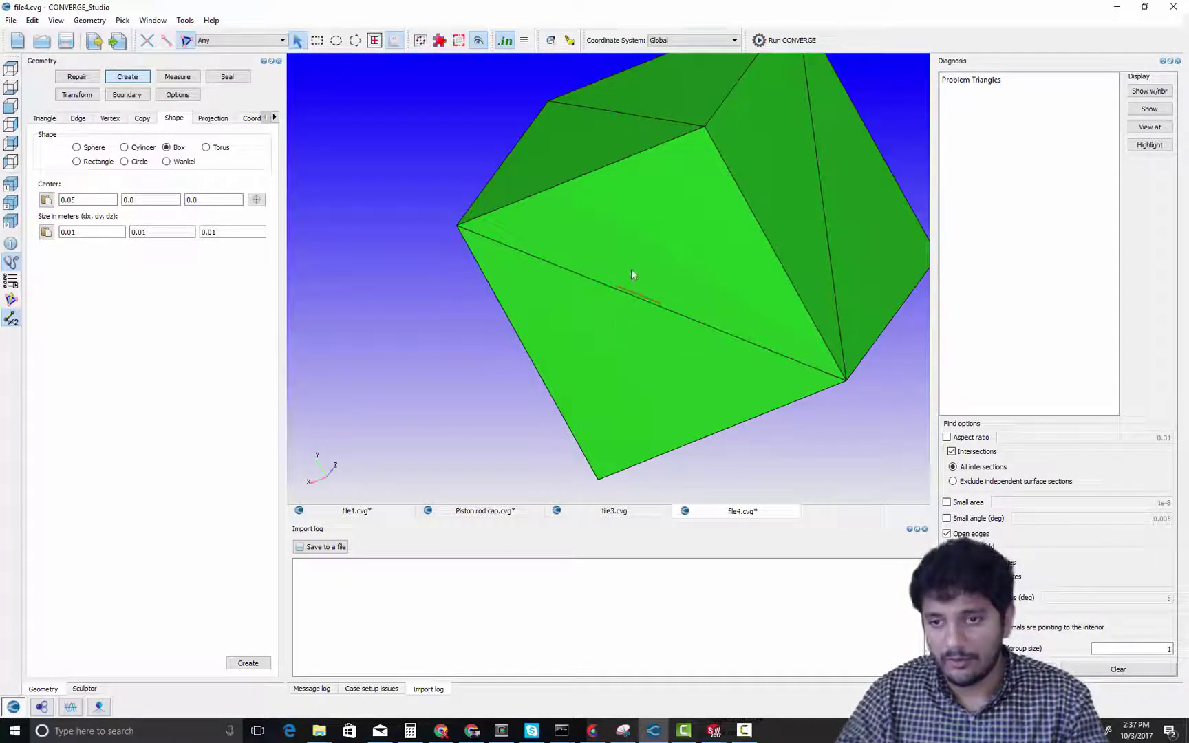
pyautogui.click(631, 269)
pyautogui.press('Delete')
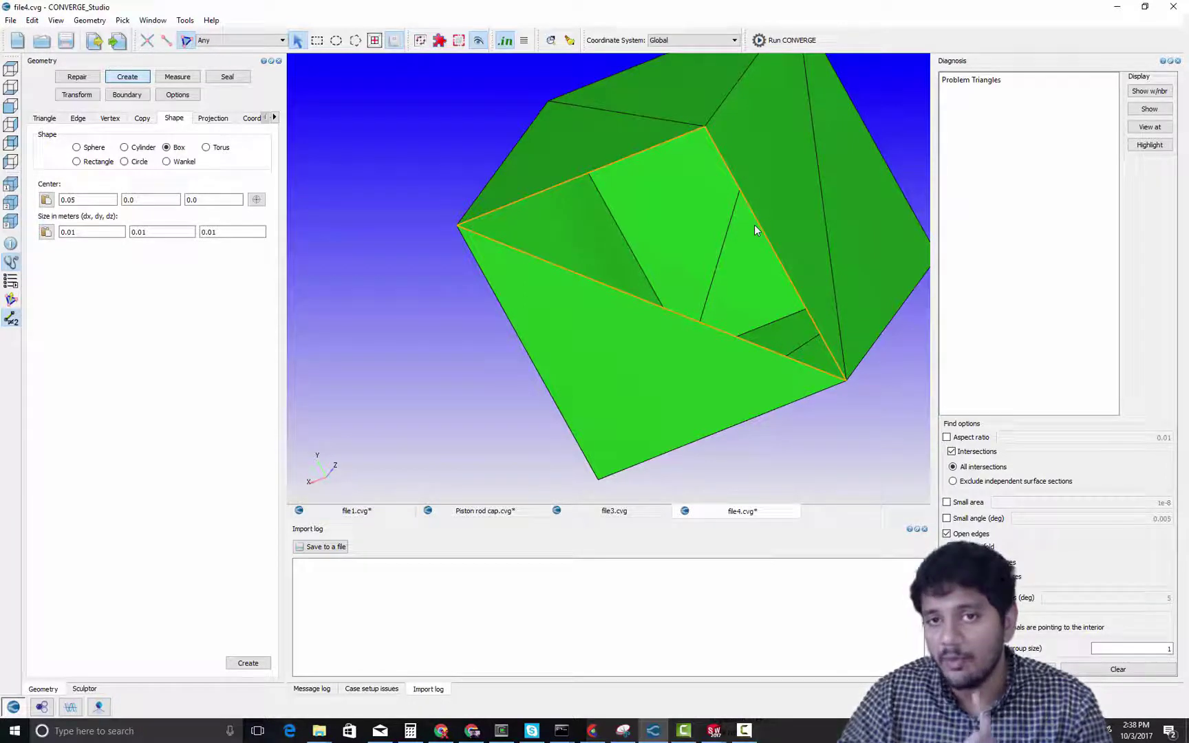
# Highlight the upper two open edges of the second box's triangular hole, each together with the single triangle attached to it
pyautogui.press('e')
pyautogui.click(620, 162)
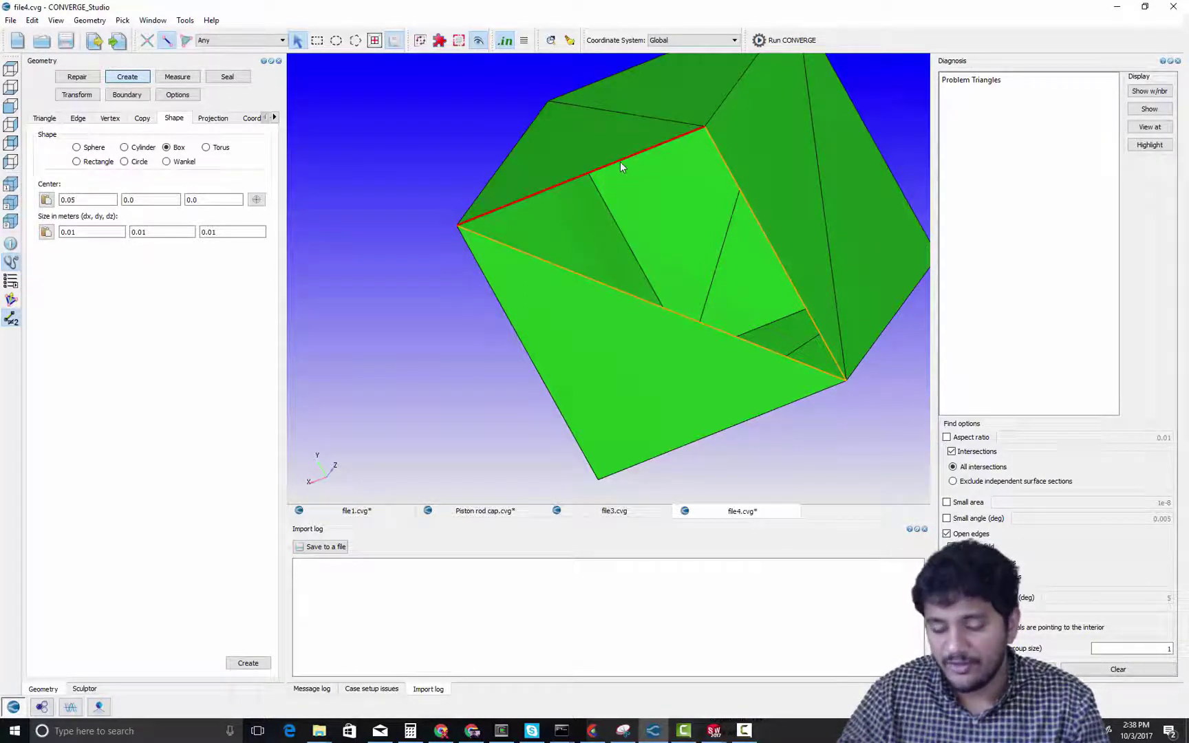
pyautogui.press('t')
pyautogui.click(610, 139)
pyautogui.press('e')
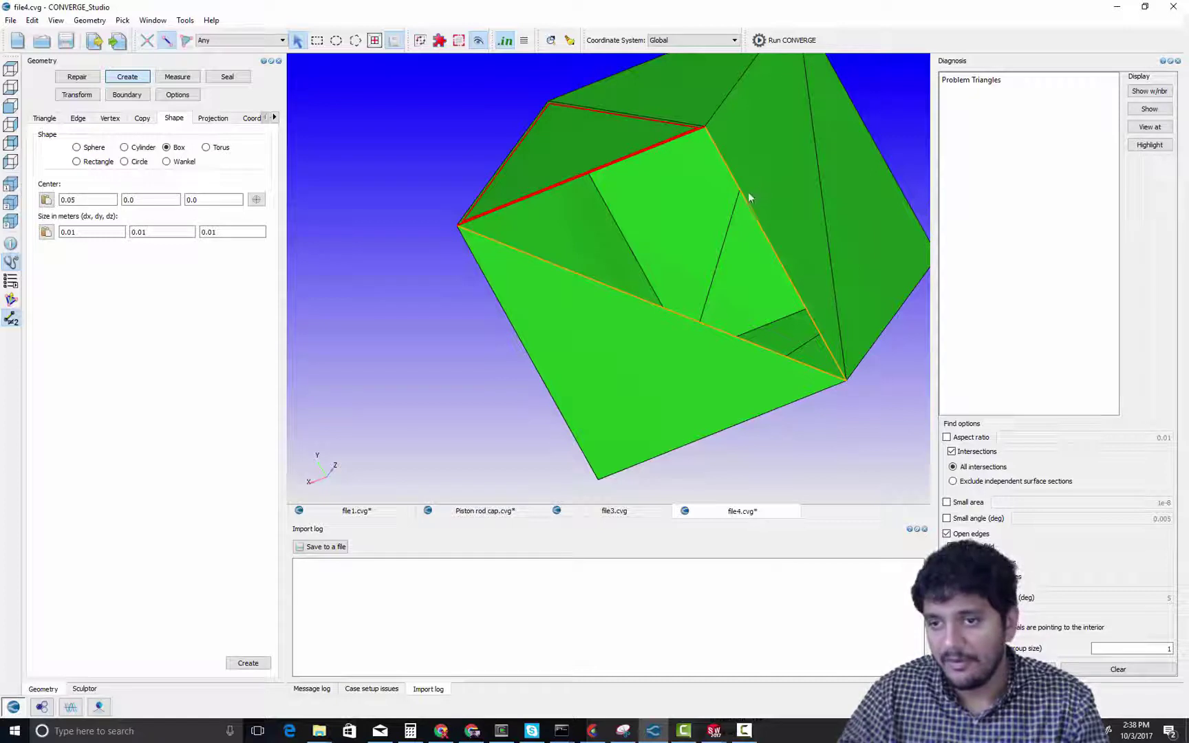
pyautogui.click(749, 195)
pyautogui.press('t')
pyautogui.click(772, 180)
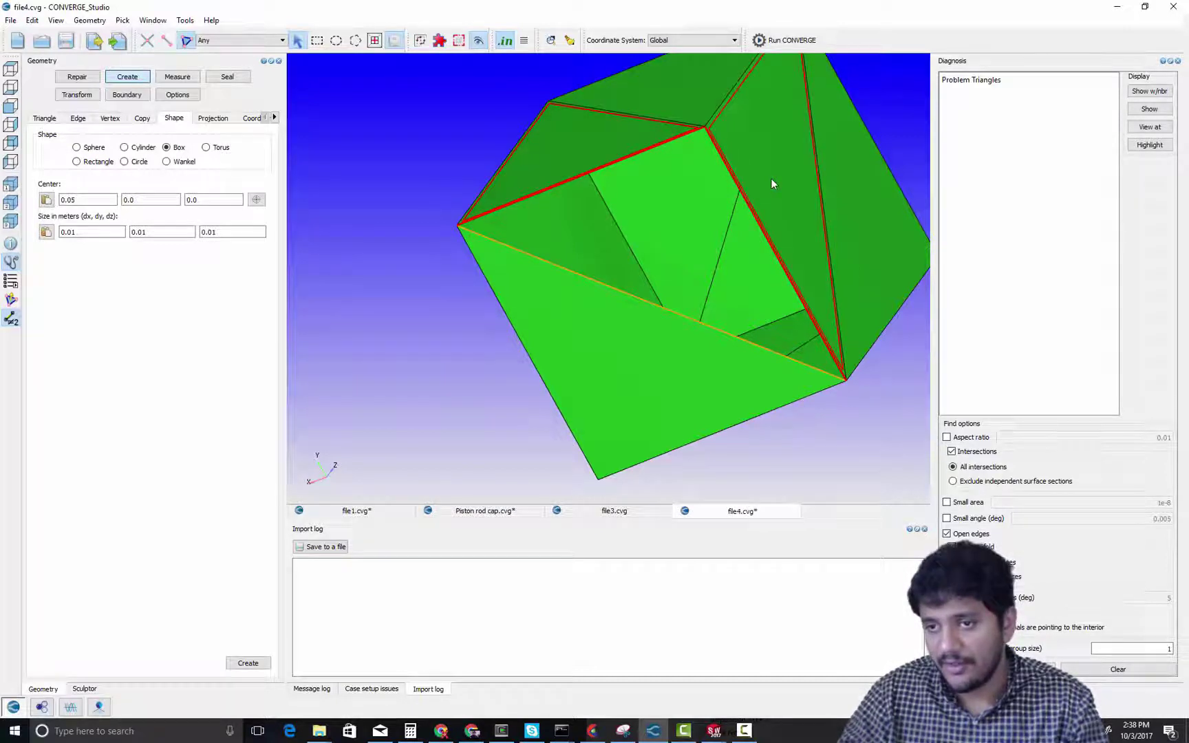
# Highlight the diagonal open edge of the hole and the triangle below it, and clear the selection
pyautogui.press('e')
pyautogui.click(666, 309)
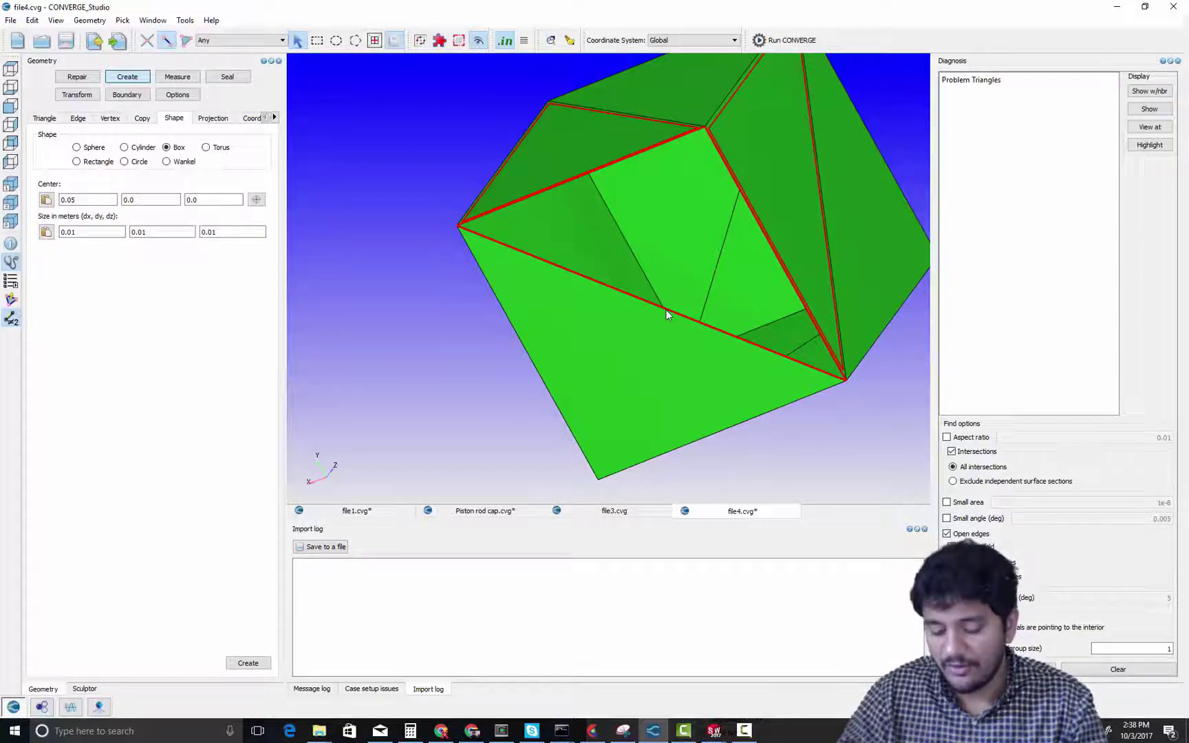
pyautogui.press('t')
pyautogui.click(662, 342)
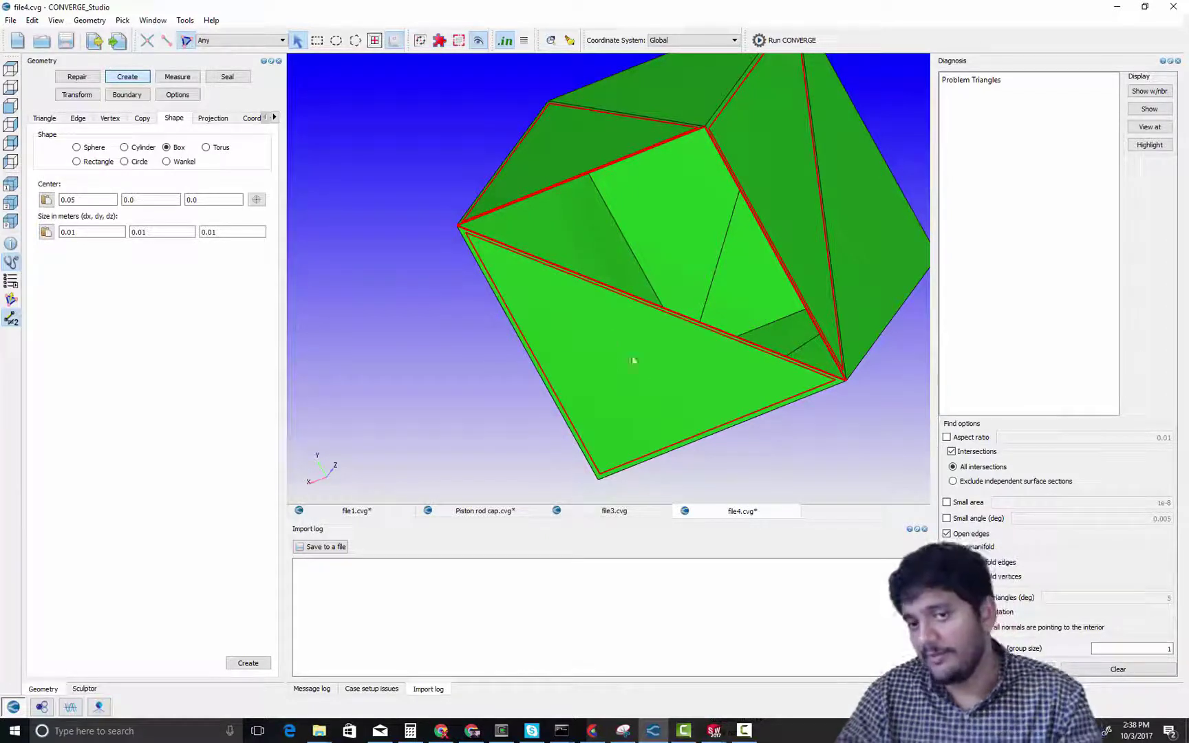
pyautogui.press('Escape')
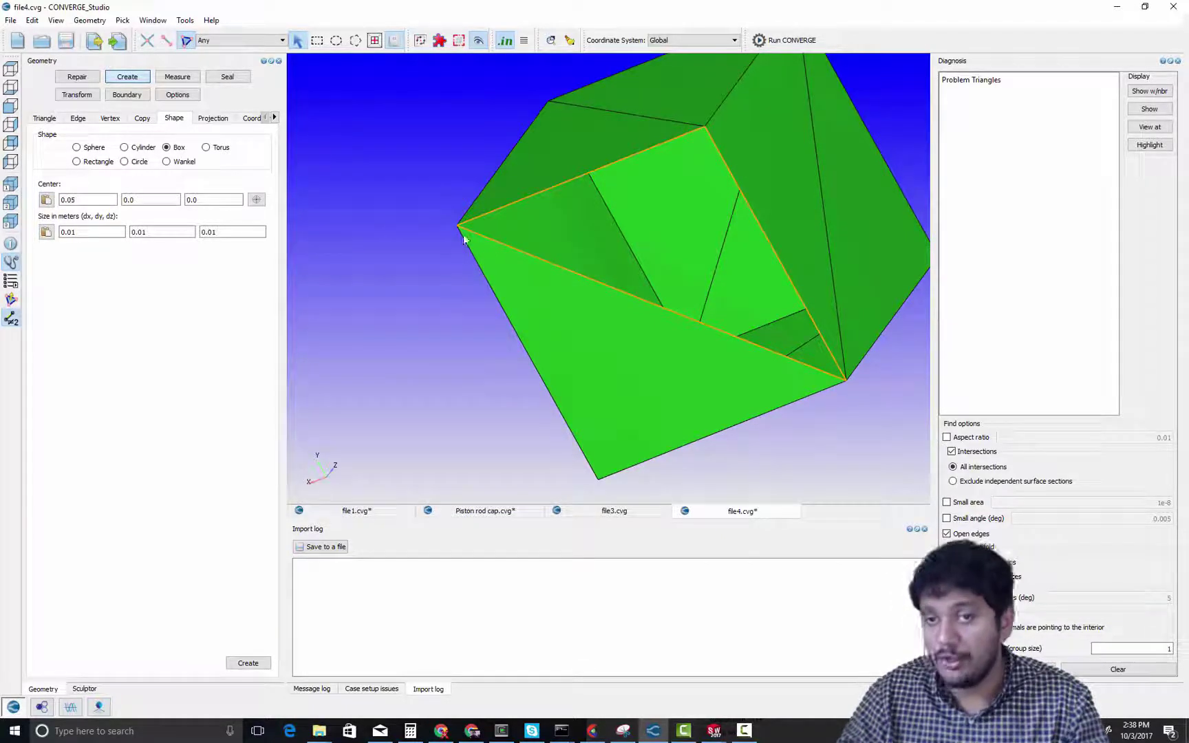
# Save the changes to file4.cvg
pyautogui.scroll(-2, 467, 279)
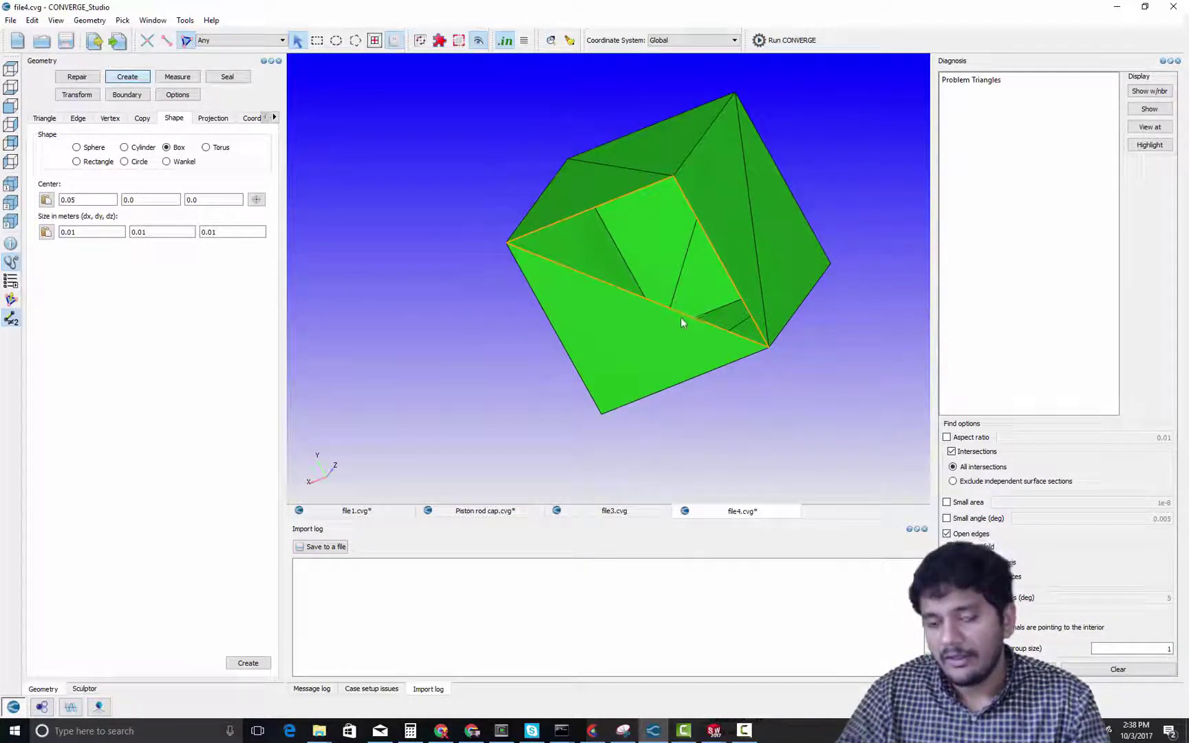
pyautogui.hotkey('ctrl', 's')
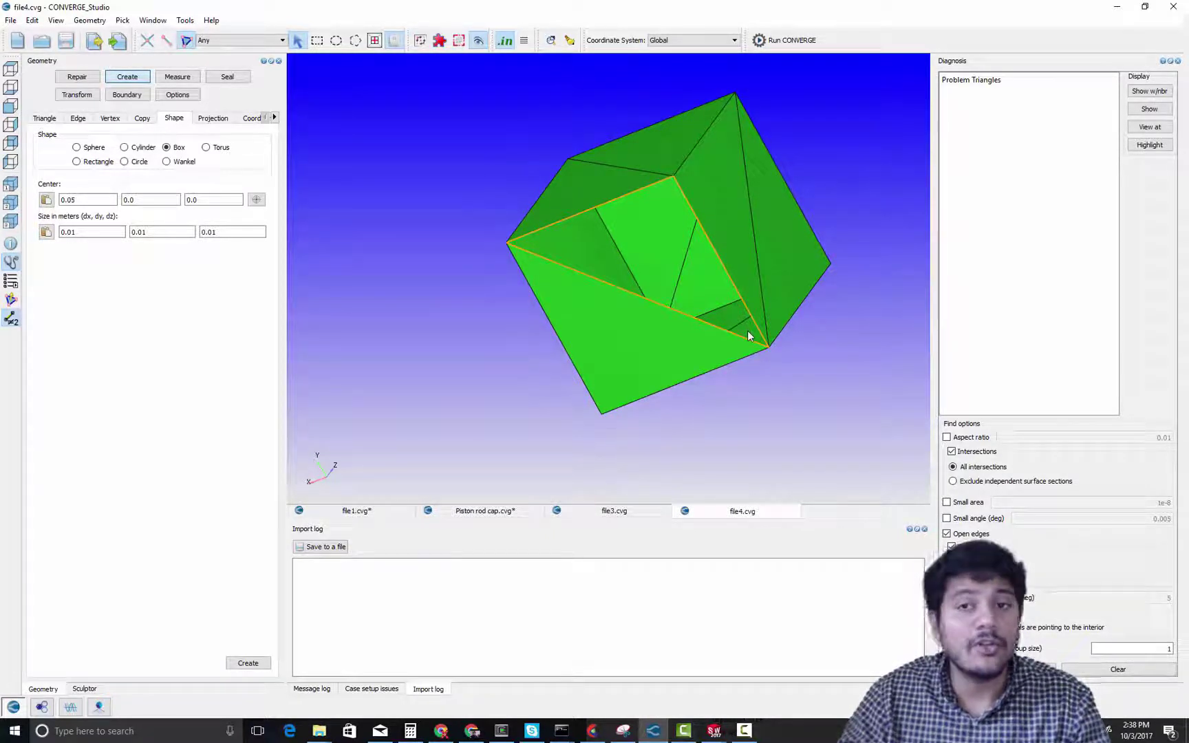
# Highlight the nonmanifold edge between the end face and side face of the first box and examine it from the open side
pyautogui.scroll(-5, 747, 331)
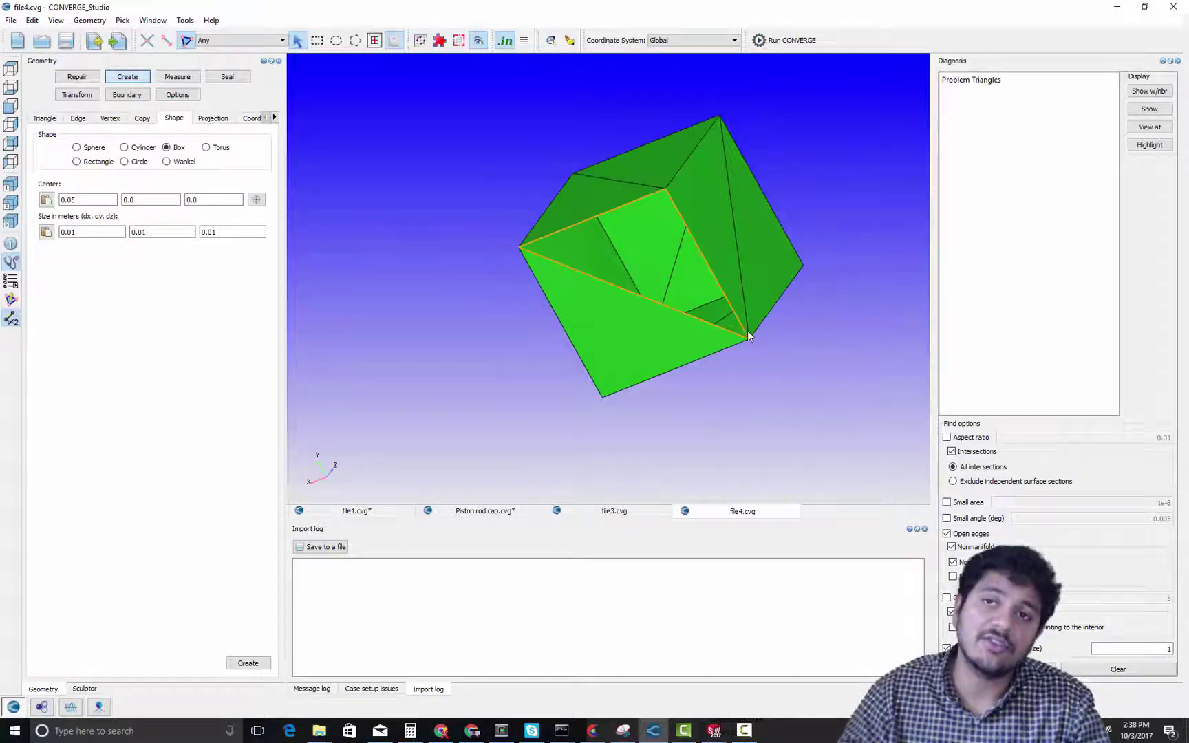
pyautogui.moveTo(794, 286); pyautogui.dragTo(610, 335, button='middle')
pyautogui.scroll(5, 713, 214)
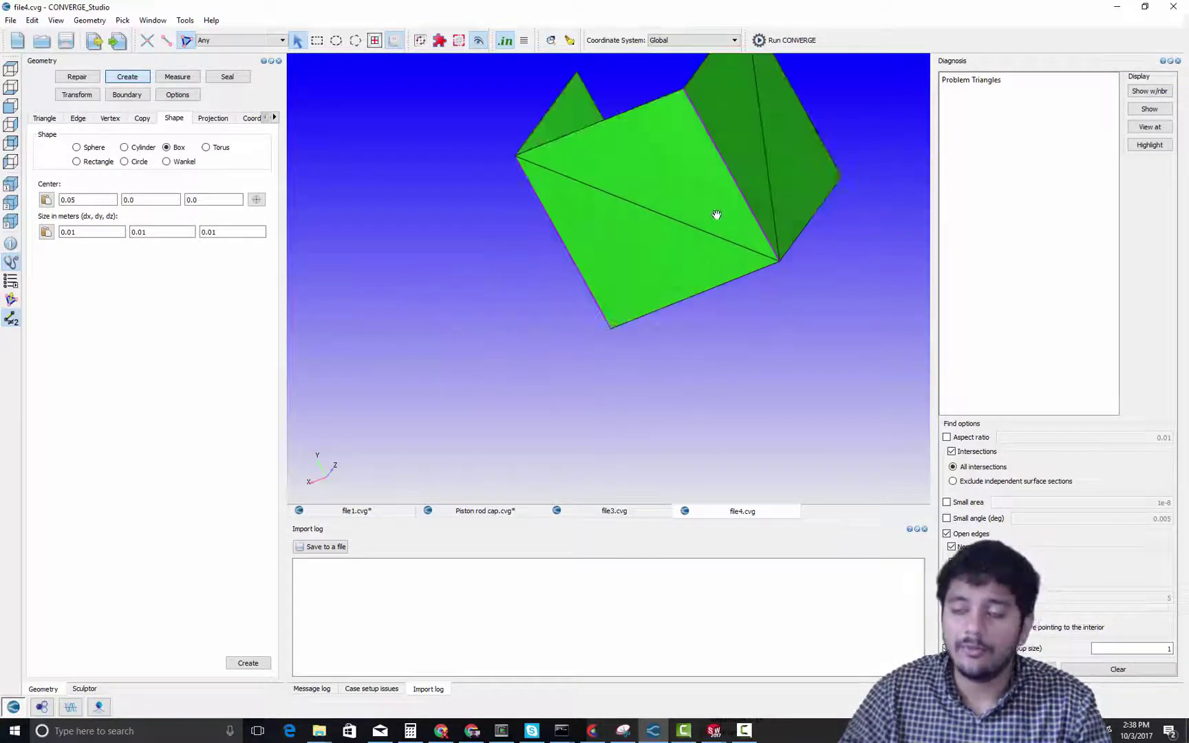
pyautogui.moveTo(720, 215); pyautogui.dragTo(624, 335, button='middle')
pyautogui.moveTo(624, 335); pyautogui.dragTo(607, 220, button='right')
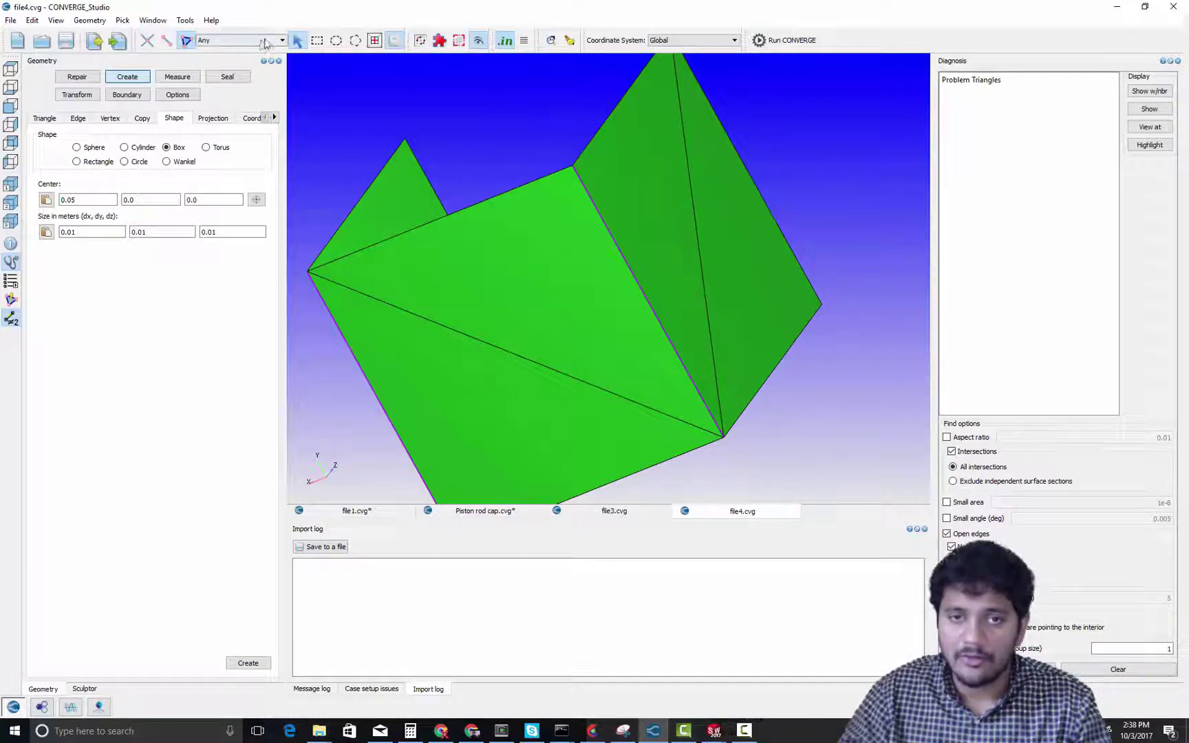
pyautogui.click(167, 40)
pyautogui.click(608, 218)
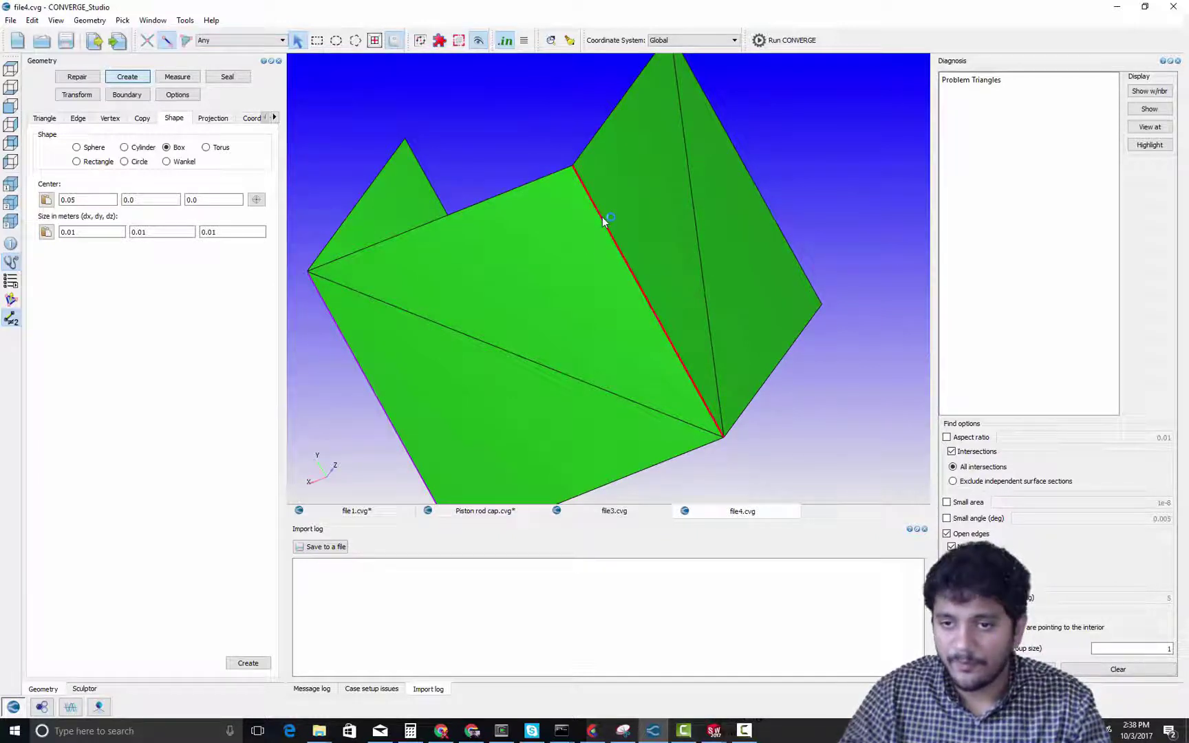
pyautogui.moveTo(603, 230); pyautogui.dragTo(628, 290)
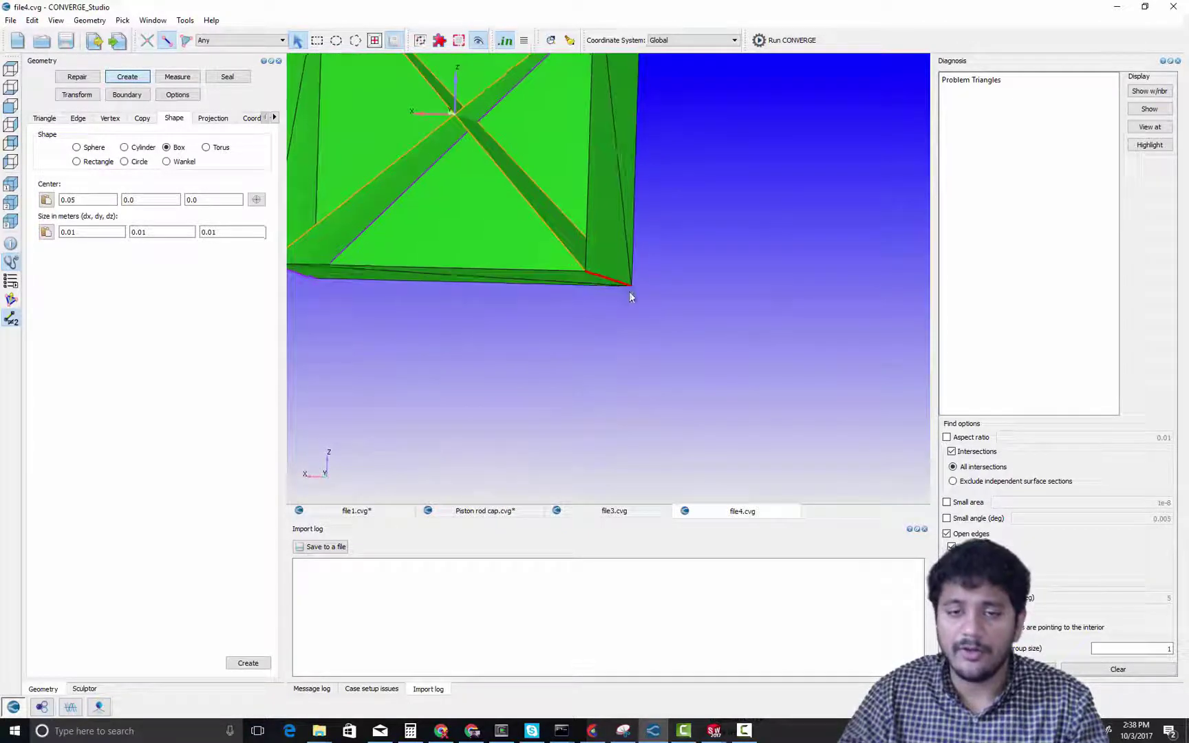
pyautogui.scroll(-3, 711, 313)
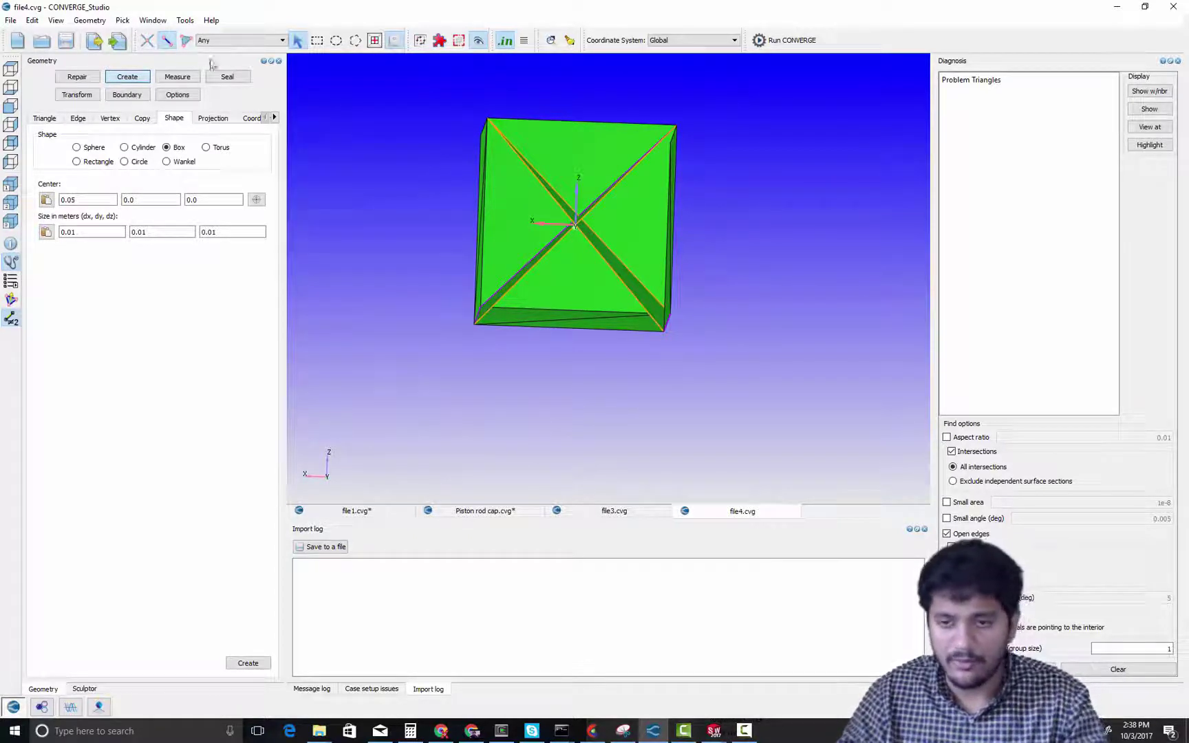
# Isolate the three triangles that share the highlighted nonmanifold edge: one interior triangle and one on each adjoining box face
pyautogui.click(184, 40)
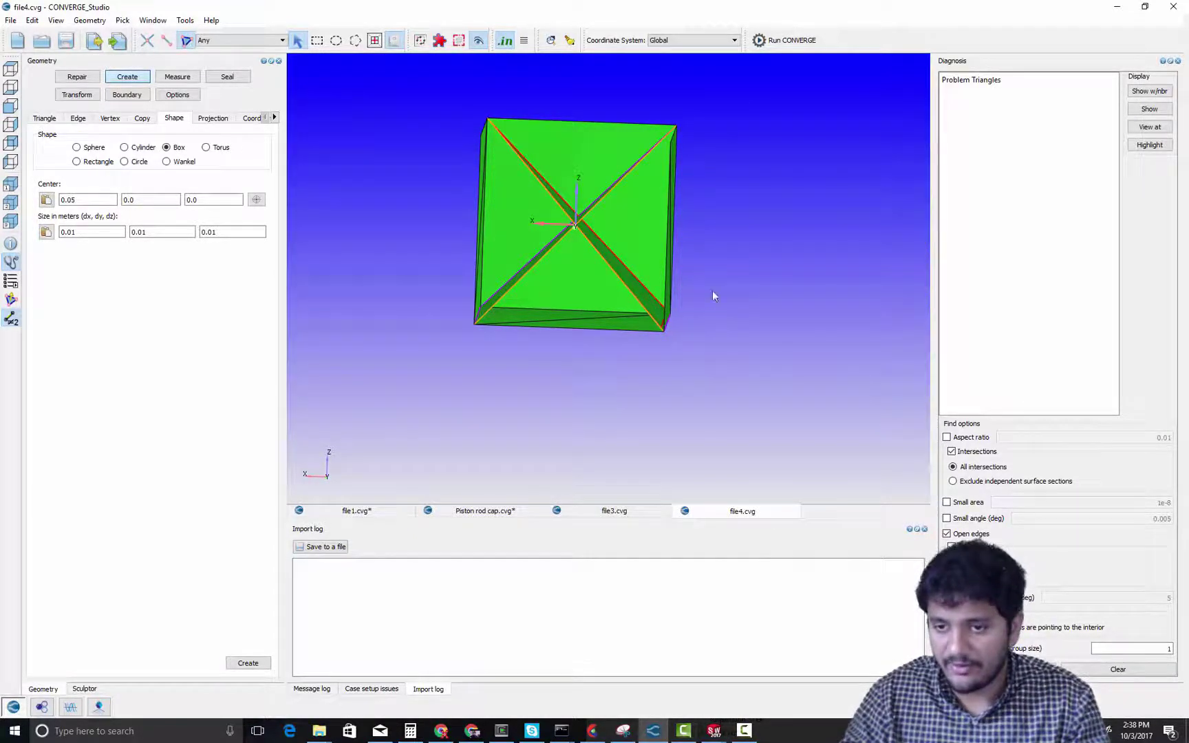
pyautogui.moveTo(712, 295); pyautogui.dragTo(671, 260)
pyautogui.click(645, 296)
pyautogui.click(627, 317)
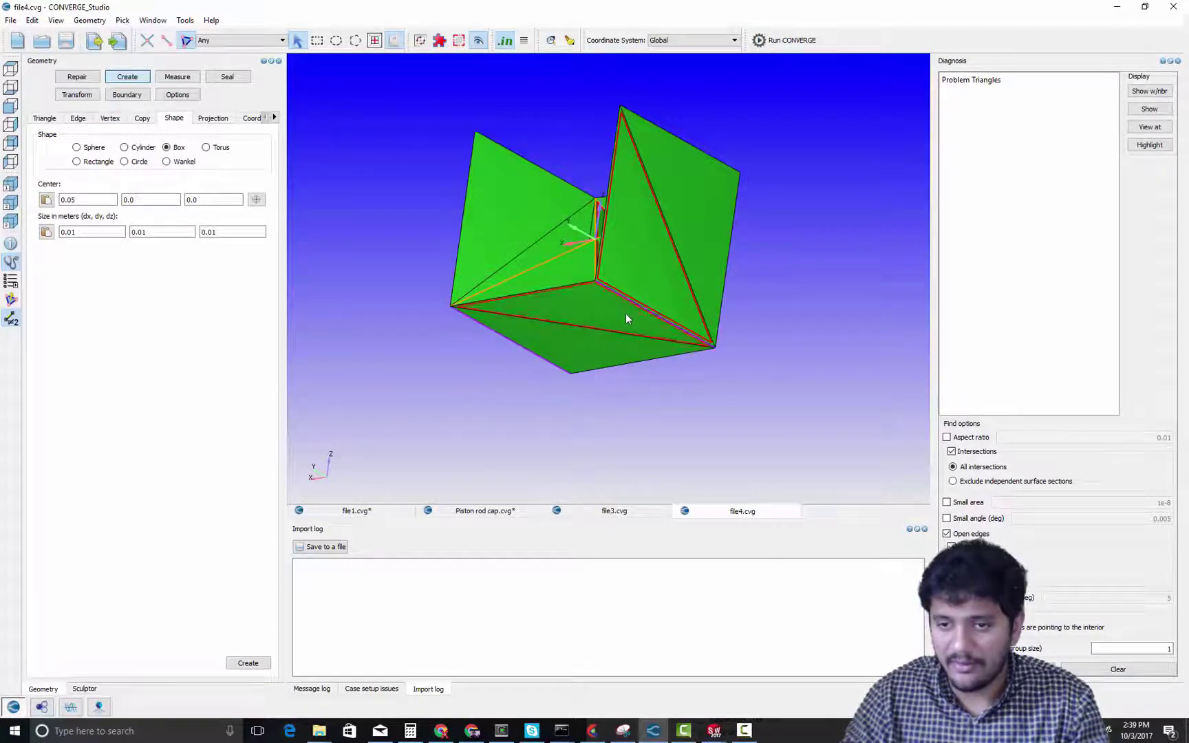
pyautogui.rightClick(627, 317)
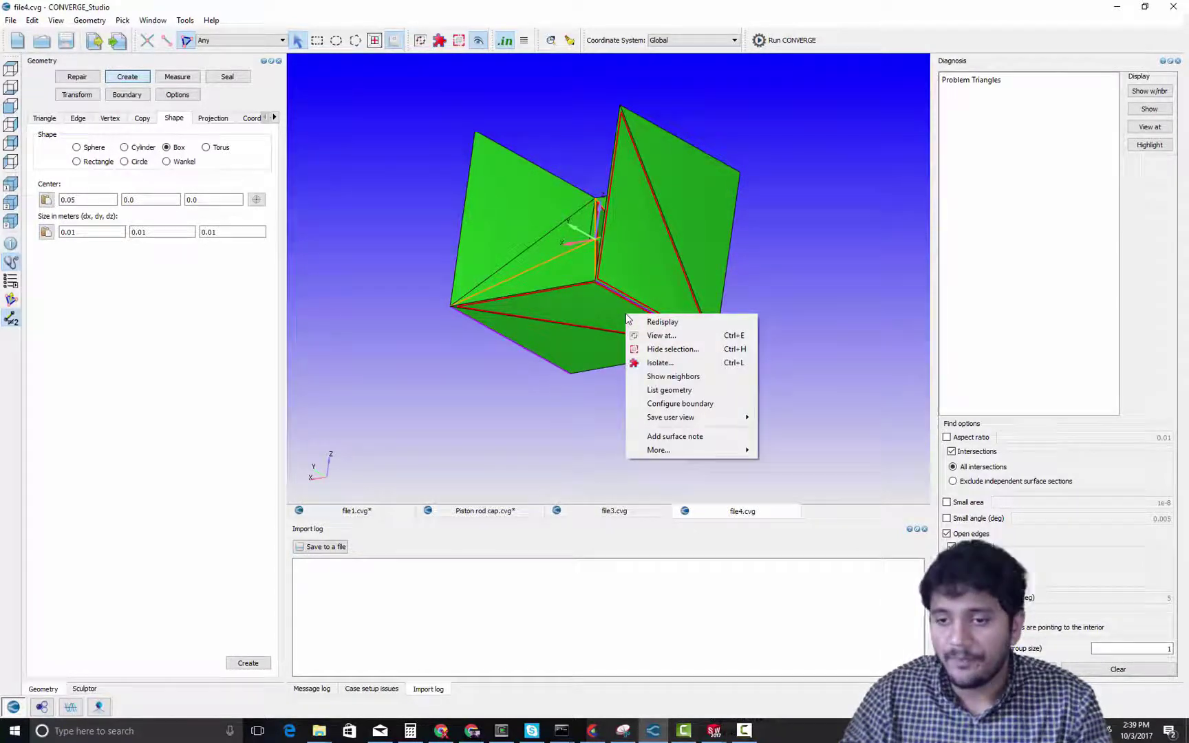
pyautogui.click(674, 361)
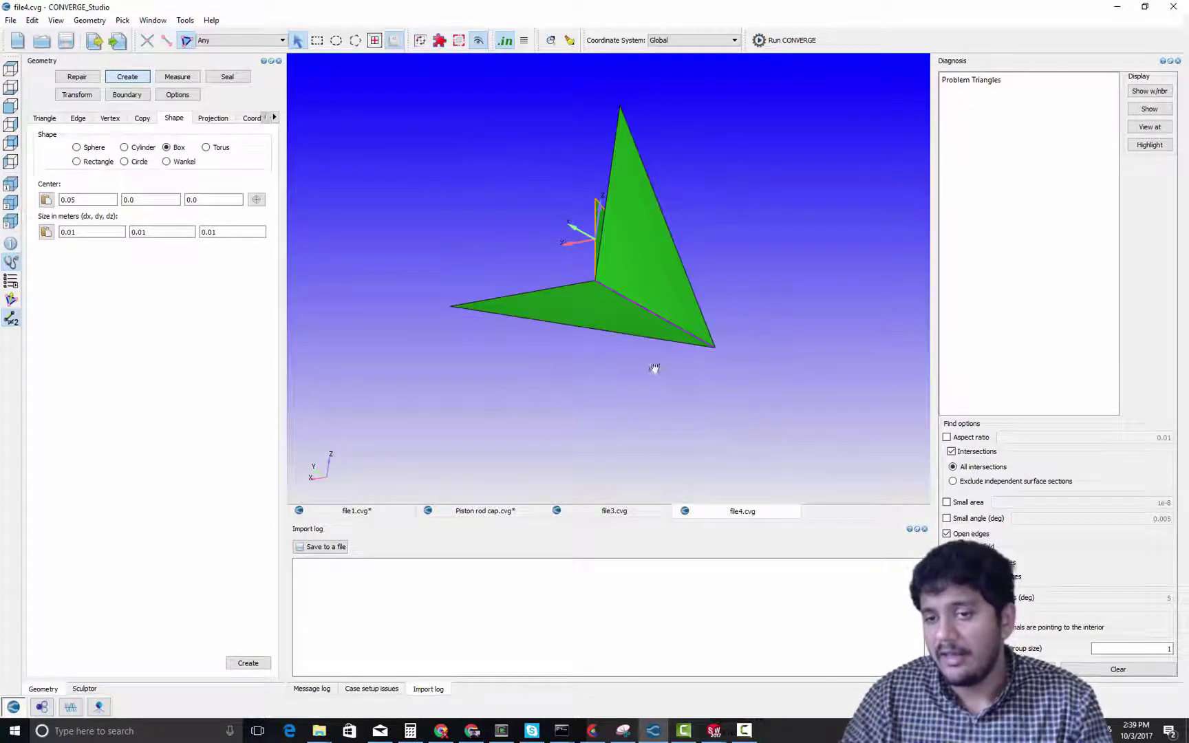
# Examine from several angles how the three isolated triangles meet along their shared nonmanifold edge
pyautogui.moveTo(654, 369)
pyautogui.mouseDown()
pyautogui.moveTo(733, 353)
pyautogui.moveTo(733, 319)
pyautogui.moveTo(695, 380)
pyautogui.moveTo(656, 391)
pyautogui.mouseUp()
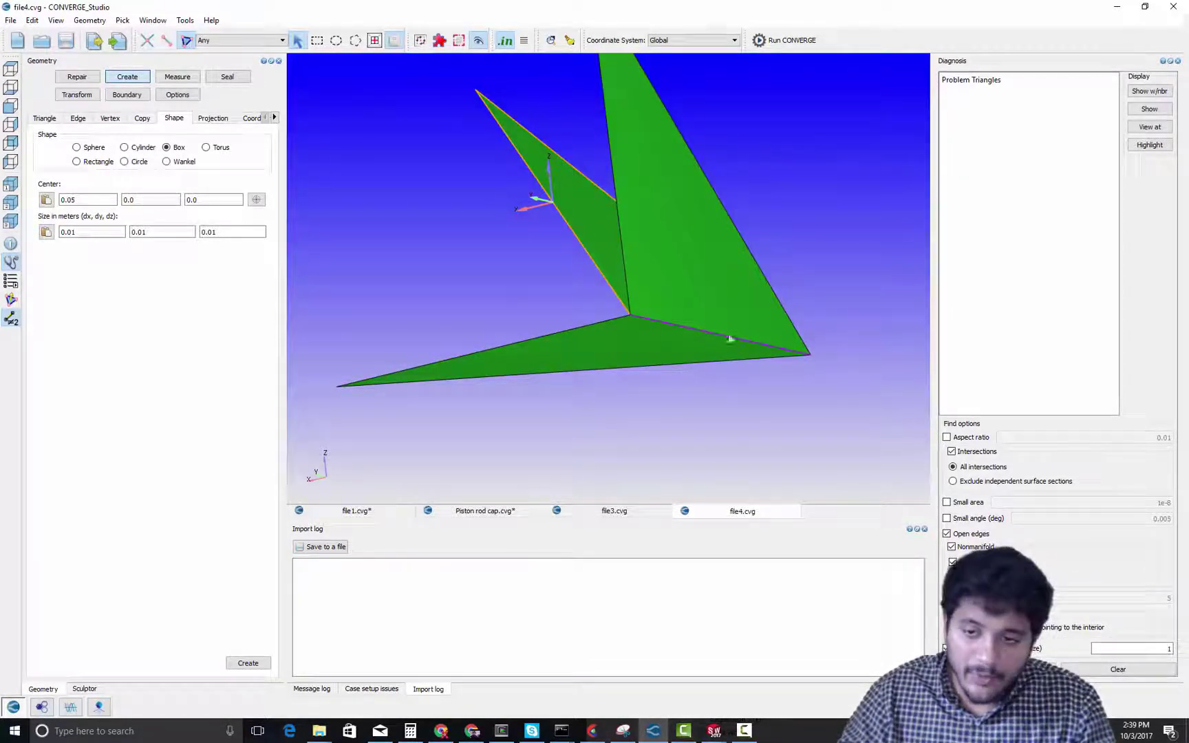
pyautogui.moveTo(656, 342); pyautogui.dragTo(686, 298)
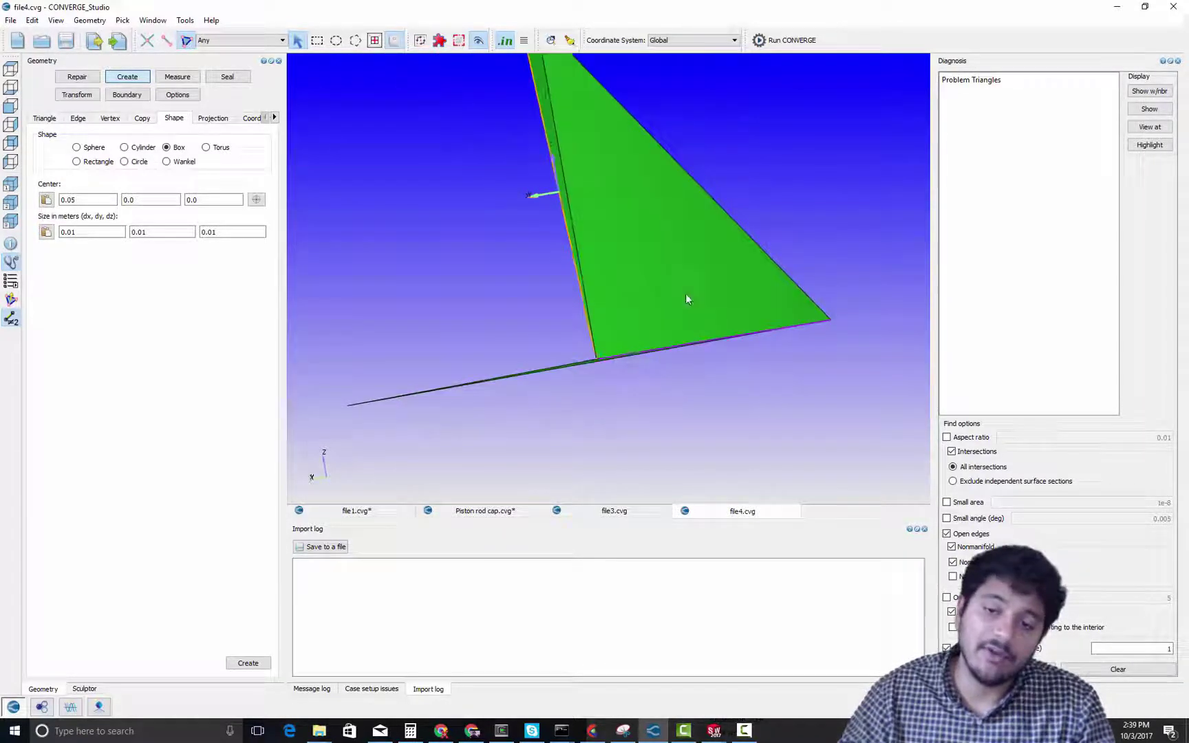
pyautogui.scroll(-5, 654, 385)
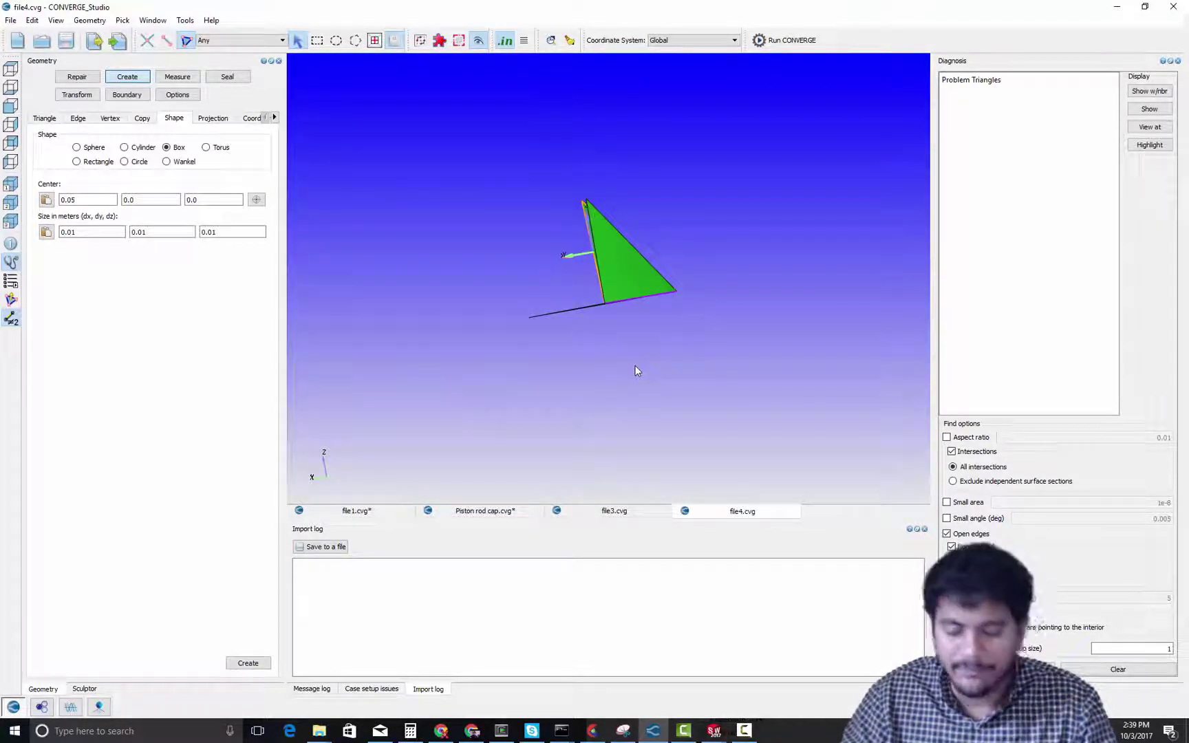
pyautogui.scroll(-2, 626, 365)
pyautogui.scroll(3, 607, 289)
pyautogui.scroll(3, 607, 292)
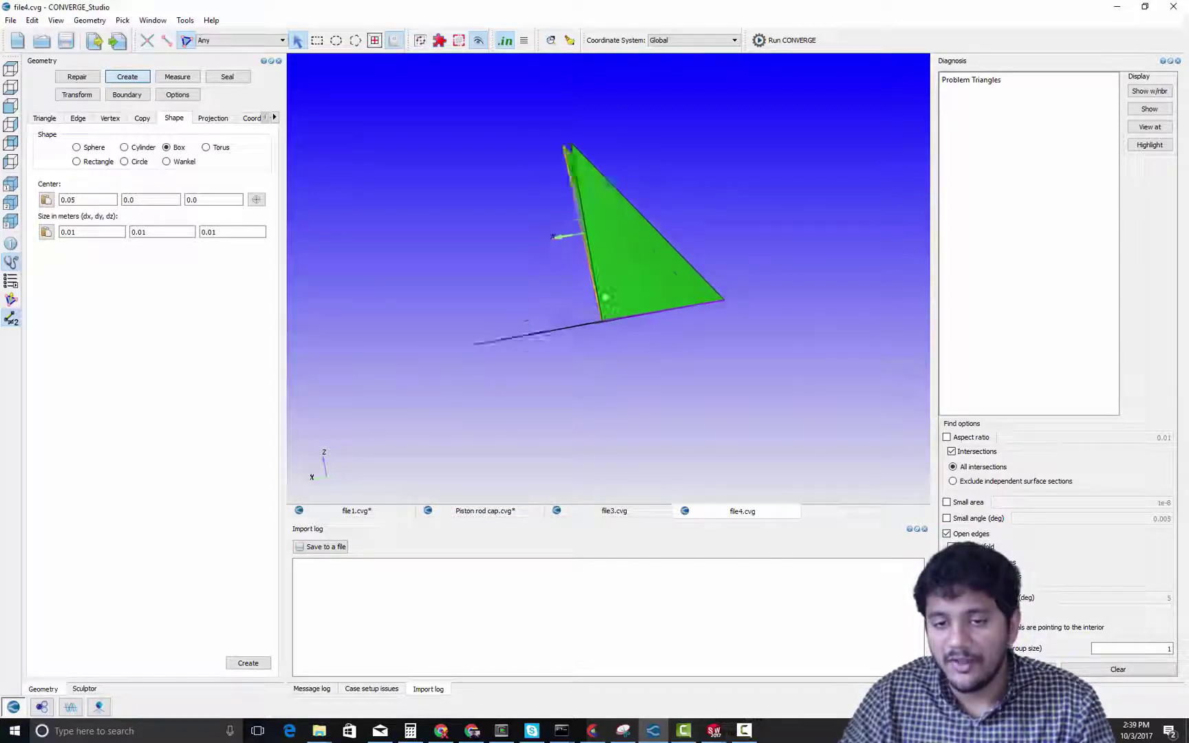
pyautogui.scroll(-1, 606, 368)
pyautogui.scroll(-2, 610, 388)
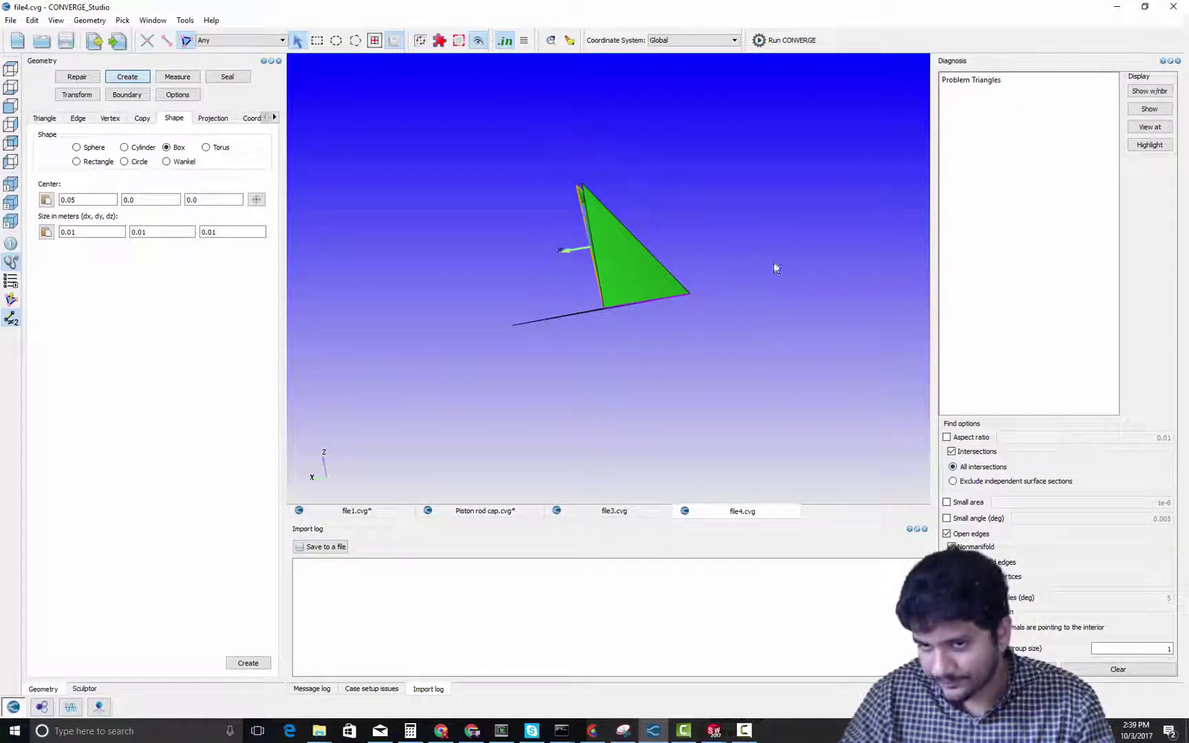
# Redisplay the whole first box and hide the two triangles of one face to expose its interior
pyautogui.rightClick(772, 250)
pyautogui.click(778, 261)
pyautogui.moveTo(617, 301); pyautogui.dragTo(672, 311)
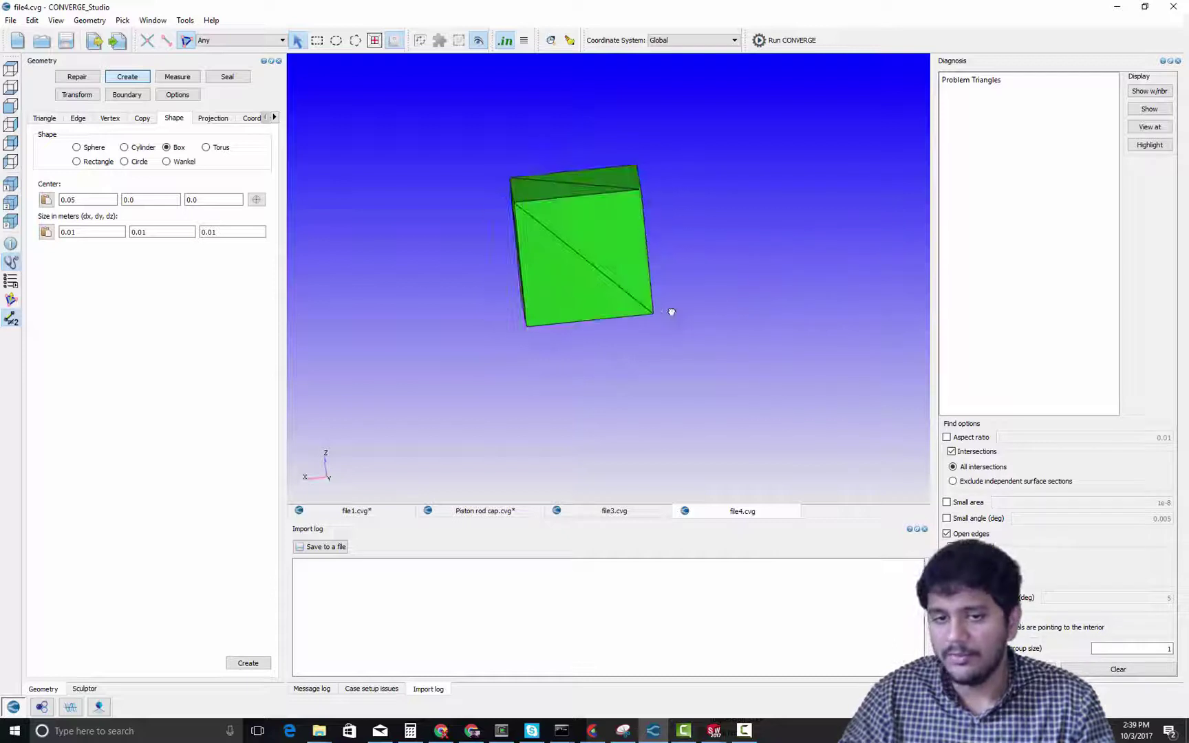
pyautogui.scroll(-4, 672, 313)
pyautogui.scroll(4, 567, 249)
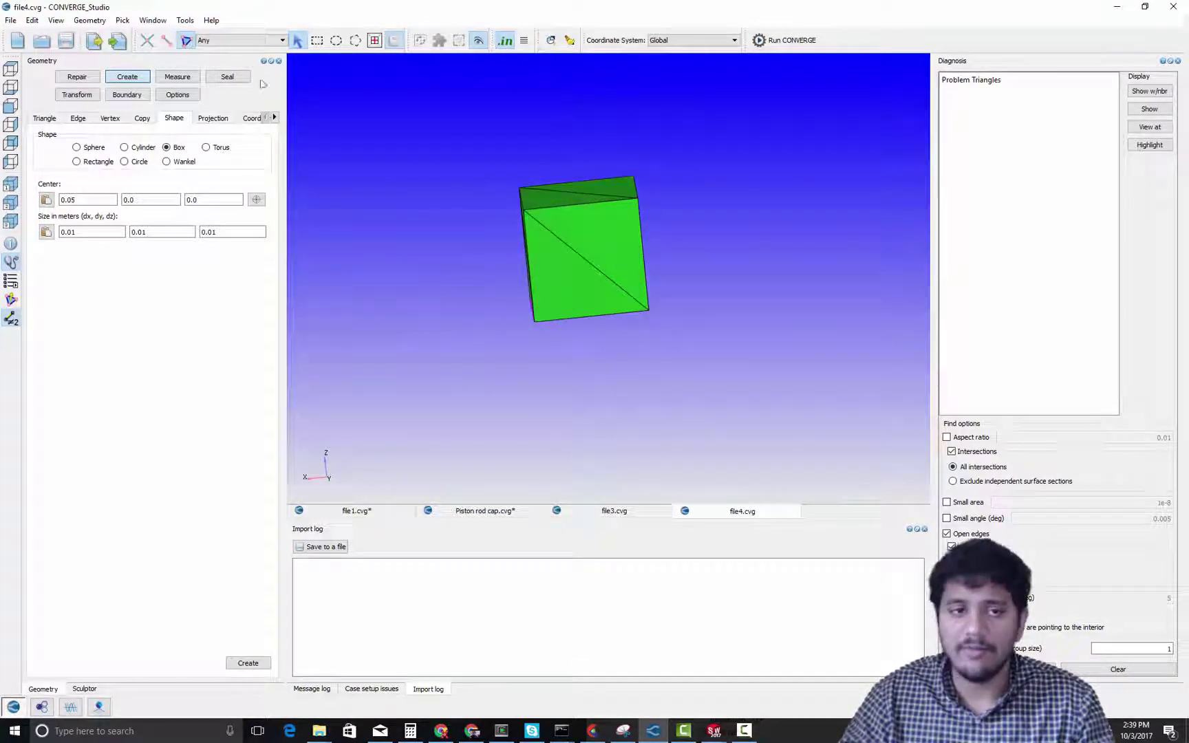
pyautogui.click(571, 280)
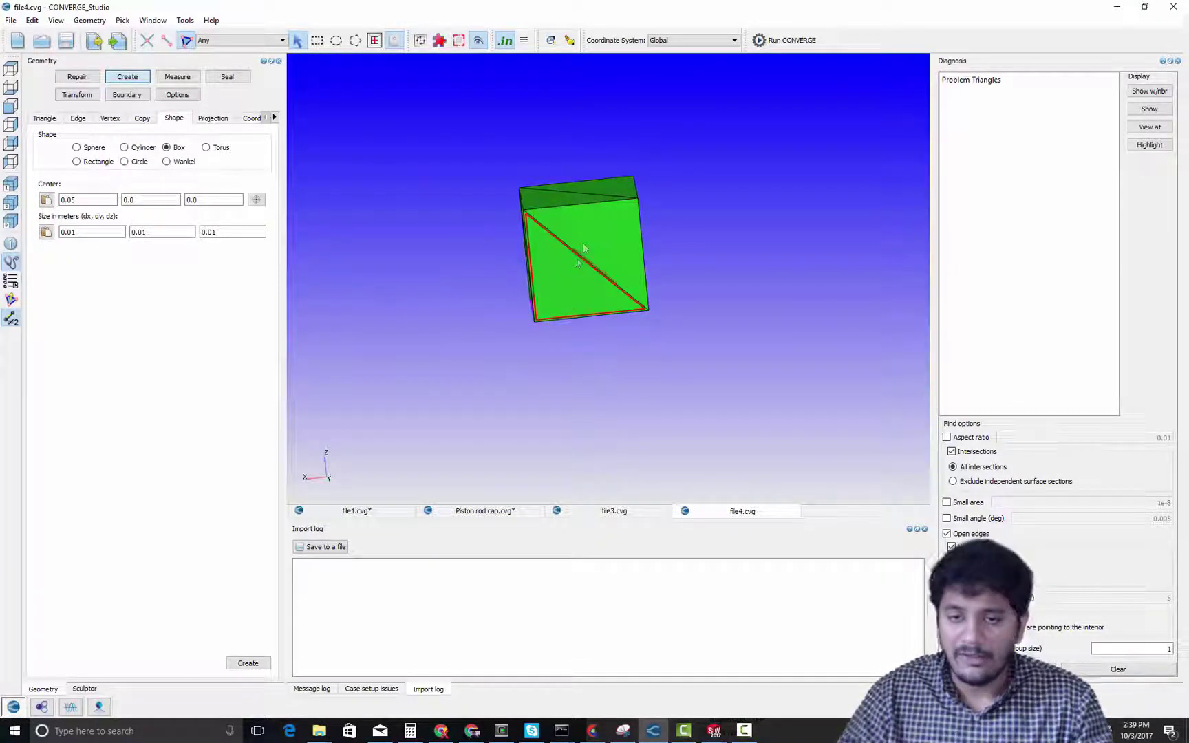
pyautogui.click(584, 247)
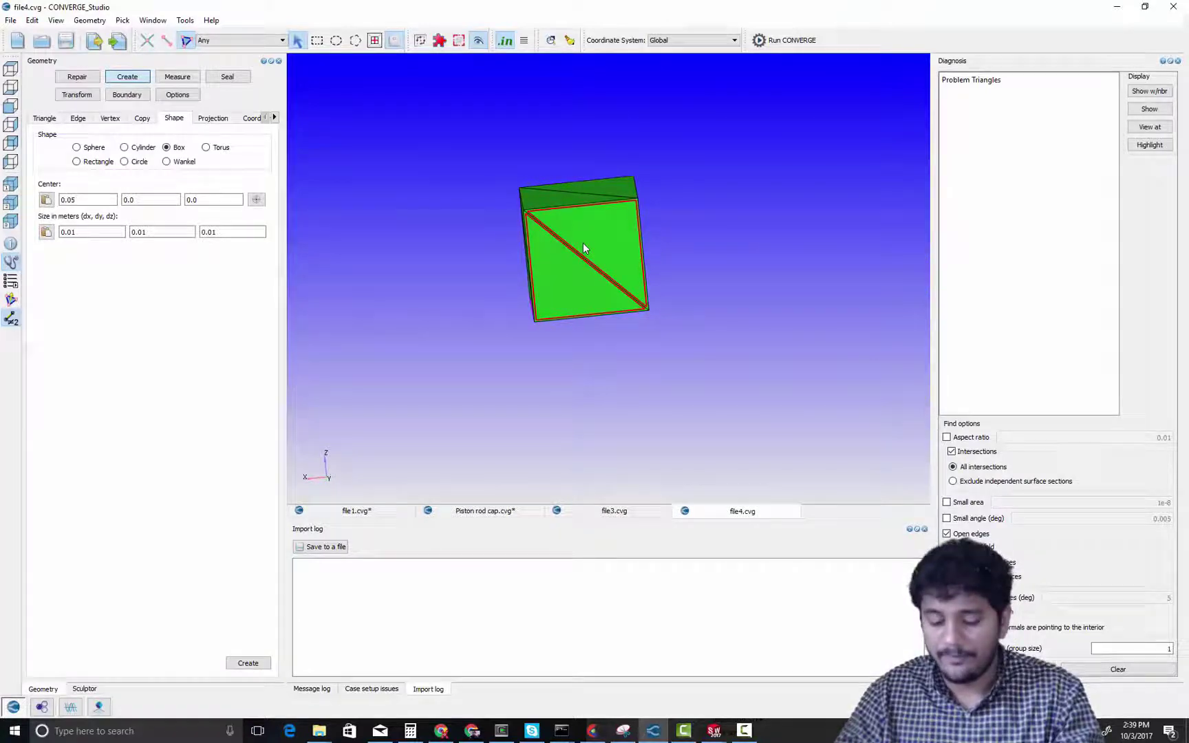
pyautogui.press('Delete')
# Isolate the interior triangles that cross each other diagonally inside the first box
pyautogui.scroll(3, 584, 251)
pyautogui.moveTo(577, 262); pyautogui.dragTo(582, 207)
pyautogui.moveTo(582, 207); pyautogui.dragTo(606, 270, button='middle')
pyautogui.moveTo(606, 271)
pyautogui.mouseDown()
pyautogui.moveTo(577, 266)
pyautogui.moveTo(595, 256)
pyautogui.mouseUp()
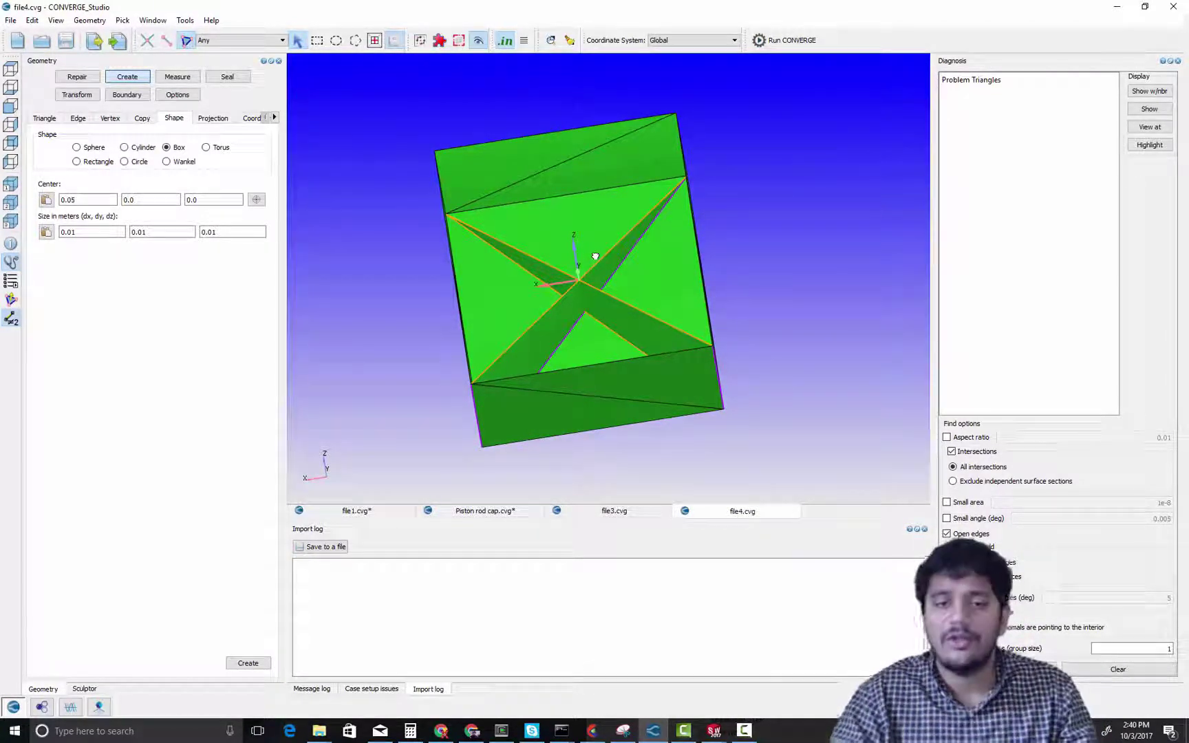
pyautogui.scroll(3, 644, 270)
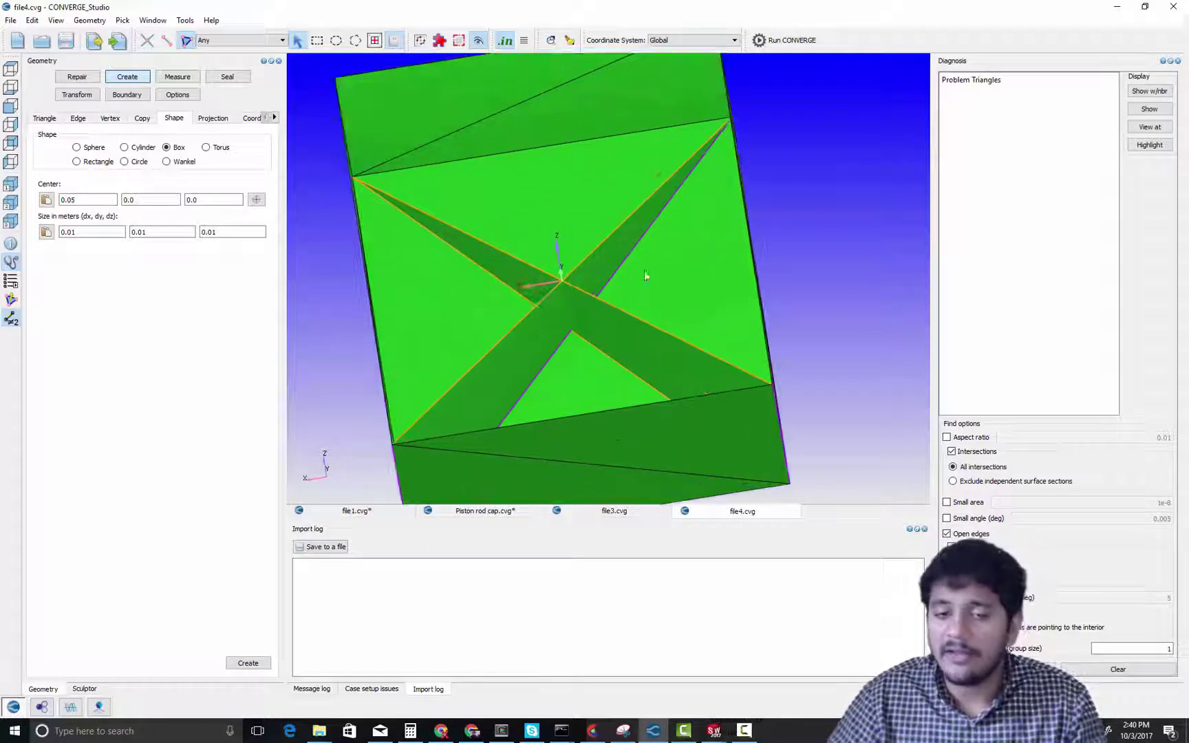
pyautogui.scroll(3, 580, 312)
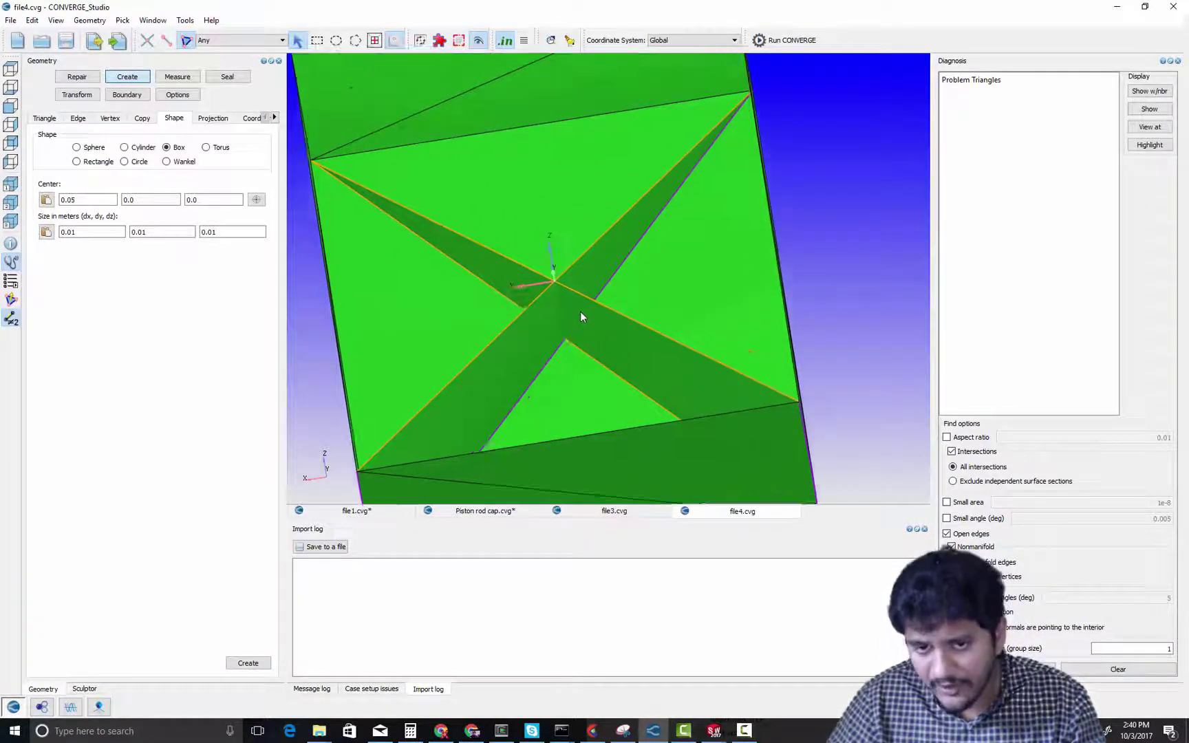
pyautogui.scroll(-6, 580, 313)
pyautogui.scroll(-1, 581, 314)
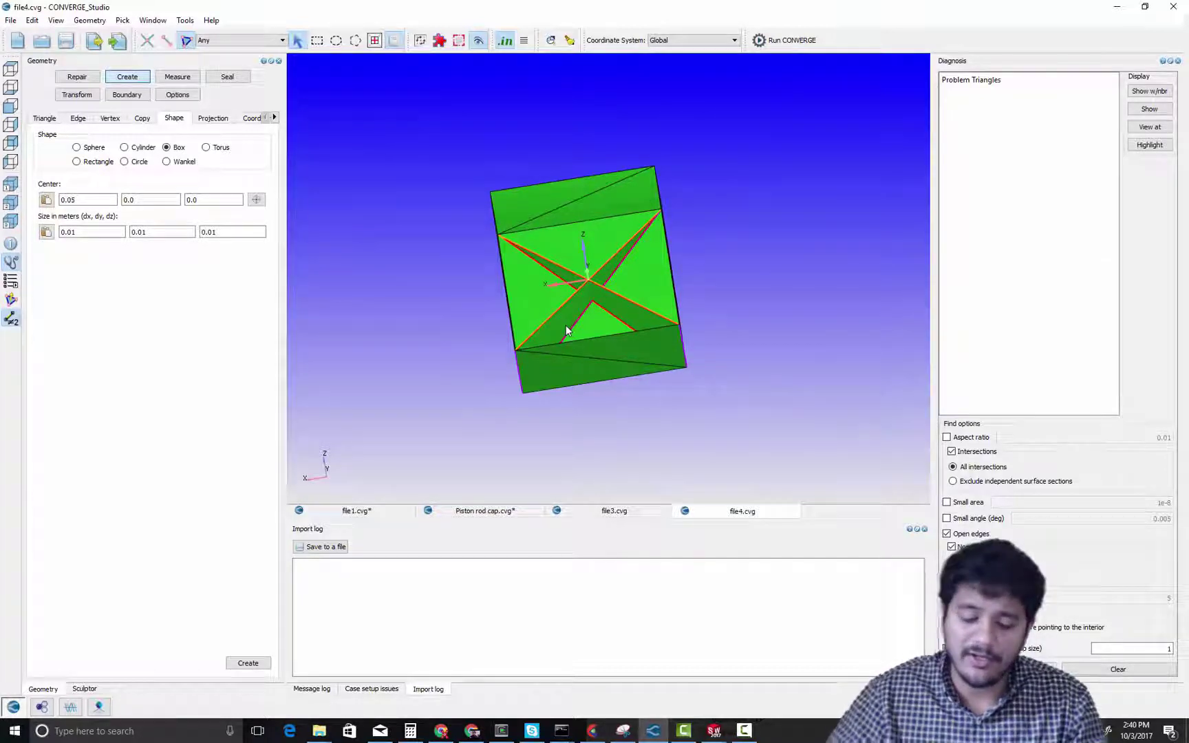
pyautogui.press('h')
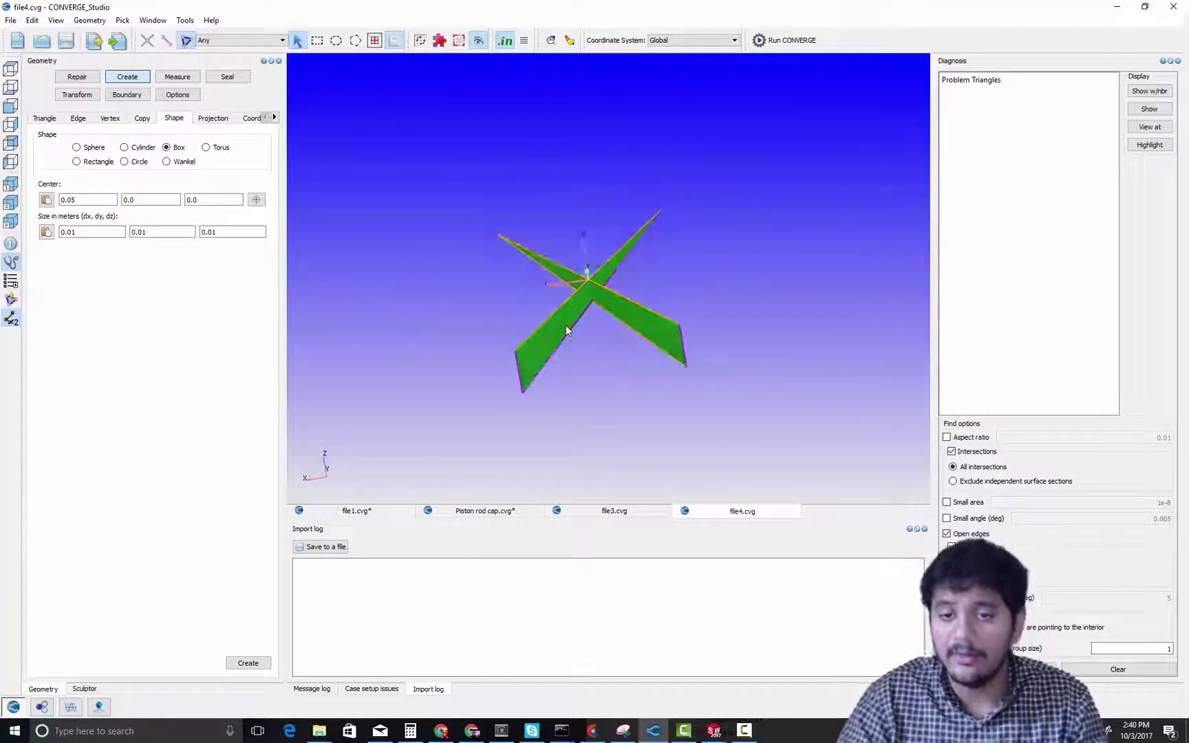
# Examine the line where the isolated interior triangles intersect each other
pyautogui.moveTo(566, 326); pyautogui.dragTo(638, 329)
pyautogui.scroll(4, 637, 330)
pyautogui.moveTo(563, 298); pyautogui.dragTo(618, 244, button='middle')
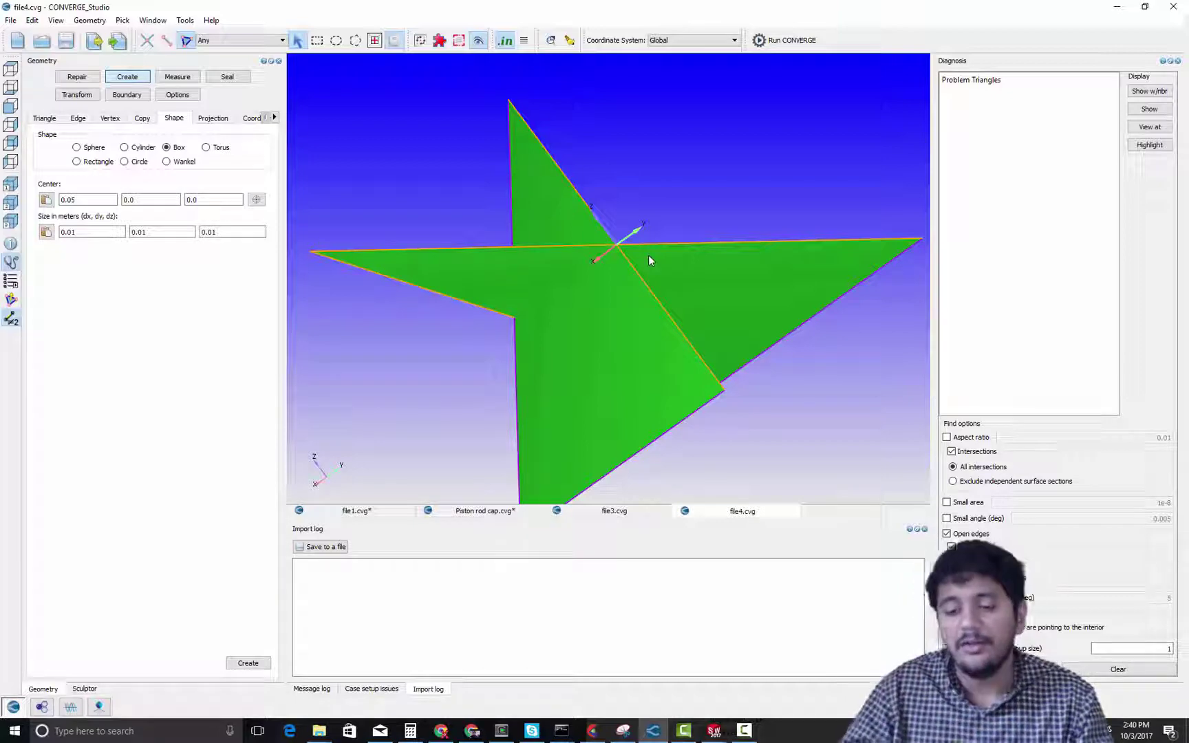
# Switch to the XT500 piston assembly in SOLIDWORKS and examine the piston's side and rings up close
pyautogui.click(714, 732)
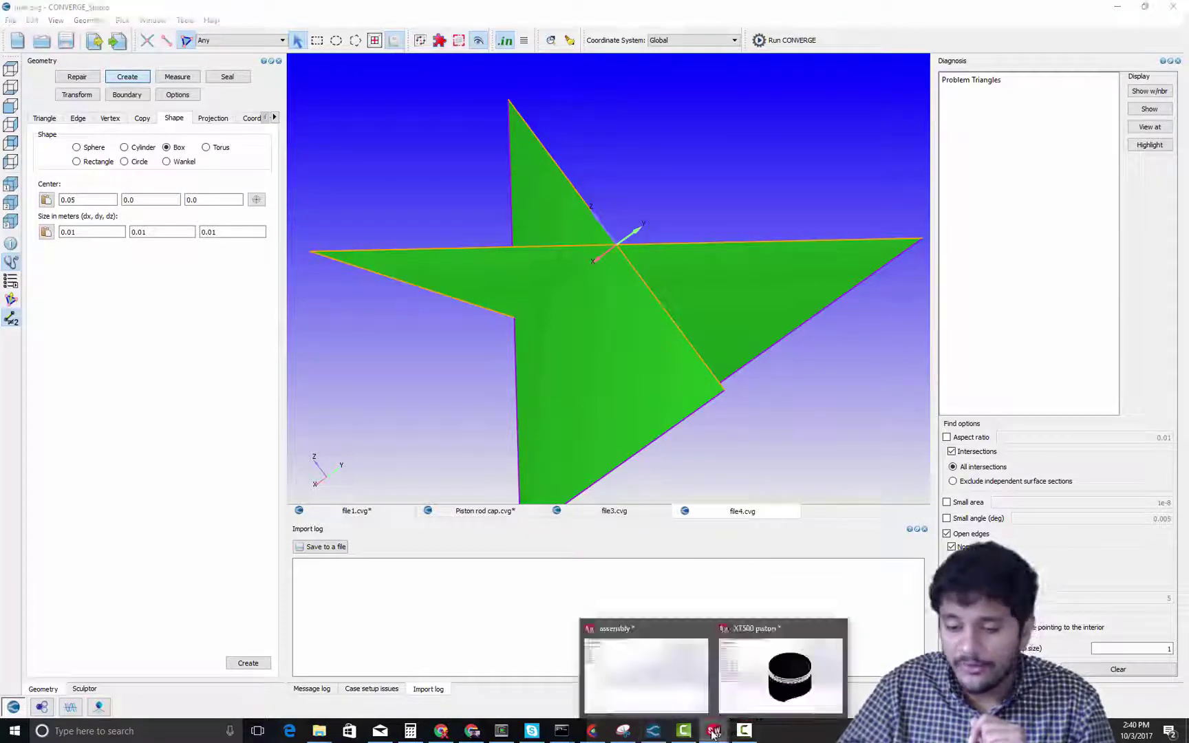
pyautogui.click(780, 671)
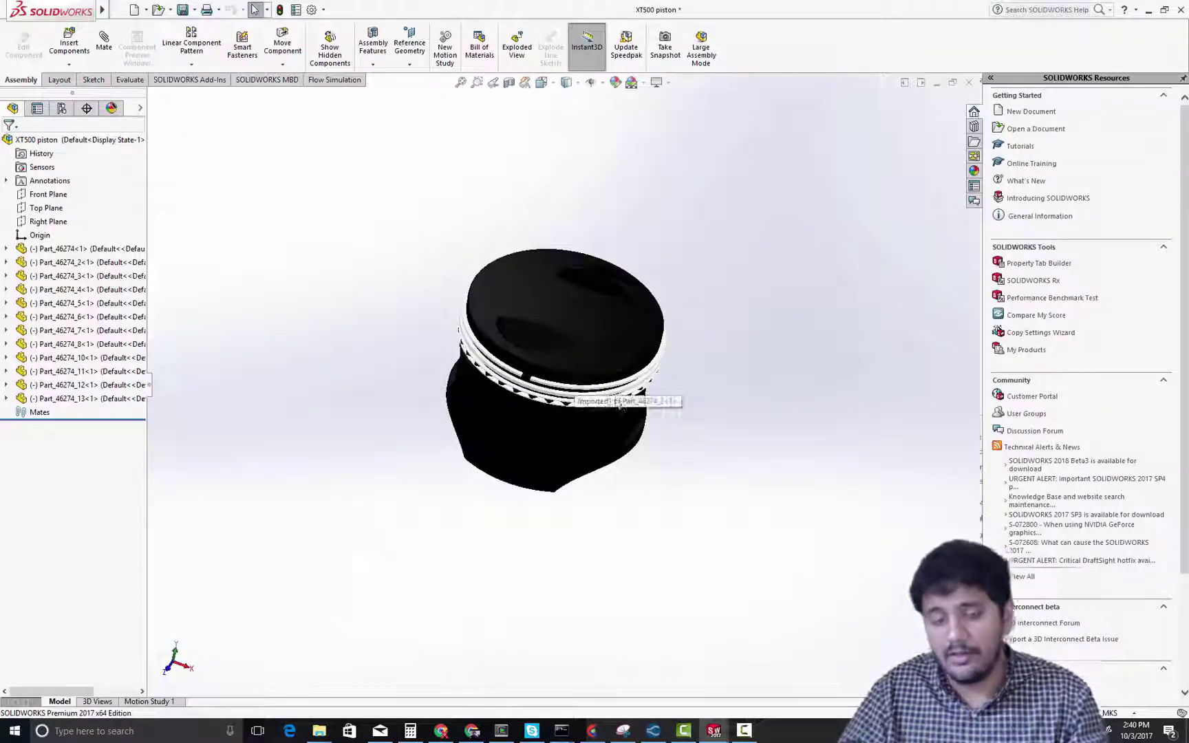
pyautogui.scroll(-5, 619, 406)
pyautogui.moveTo(727, 443); pyautogui.dragTo(747, 379, button='middle')
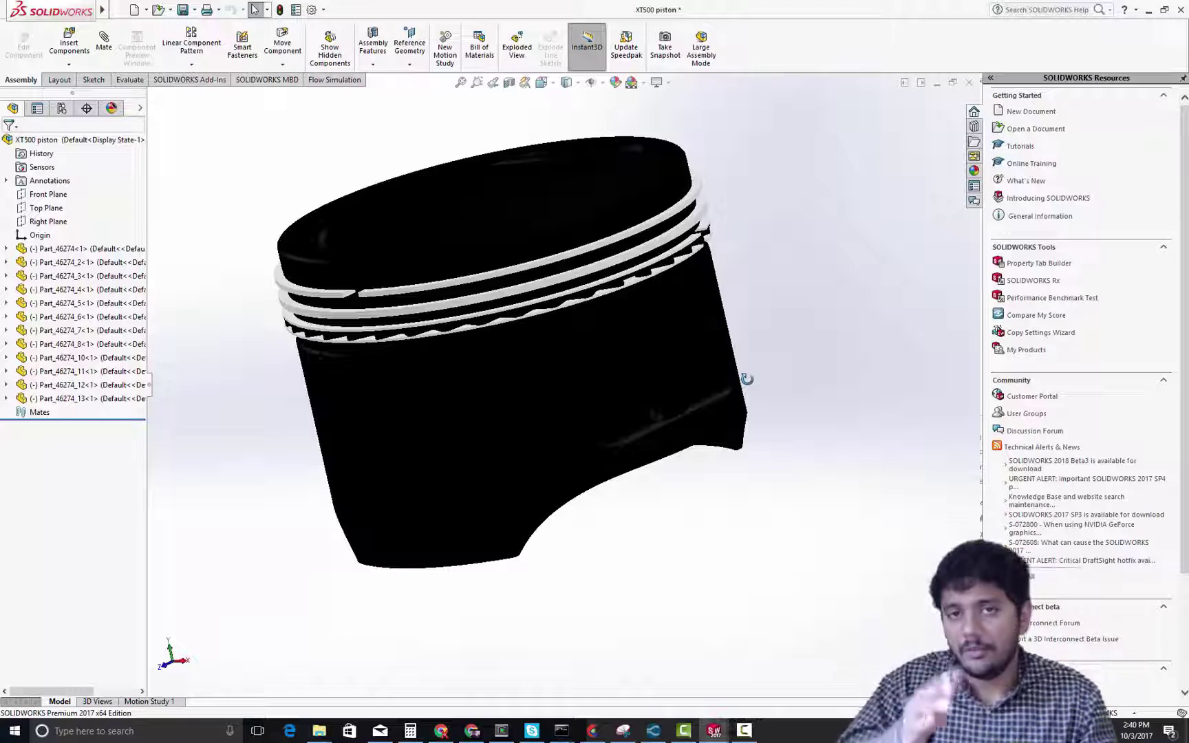